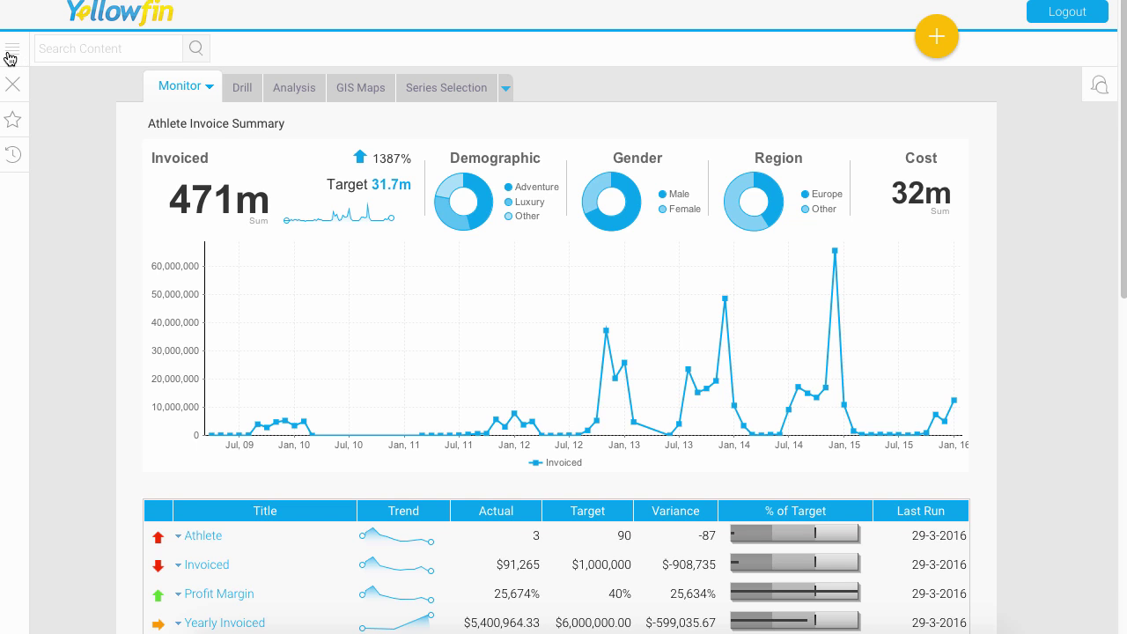
- Open the side navigation menu and expand the personal list under the user header
{"action": "left_click", "coordinate": [13, 55]}
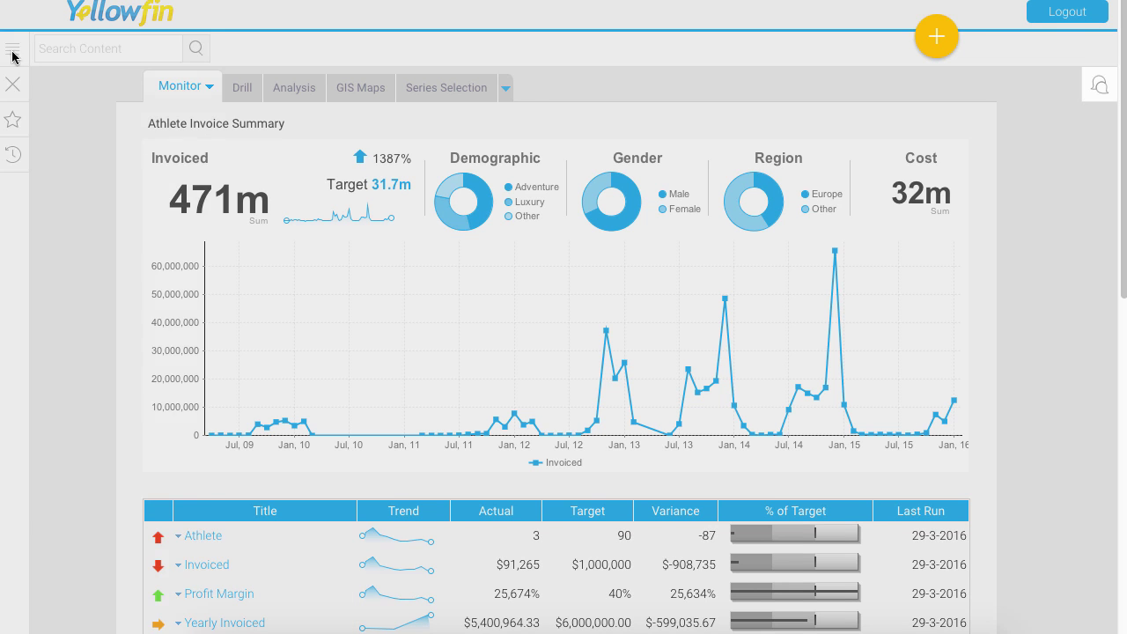
{"action": "left_click", "coordinate": [46, 94]}
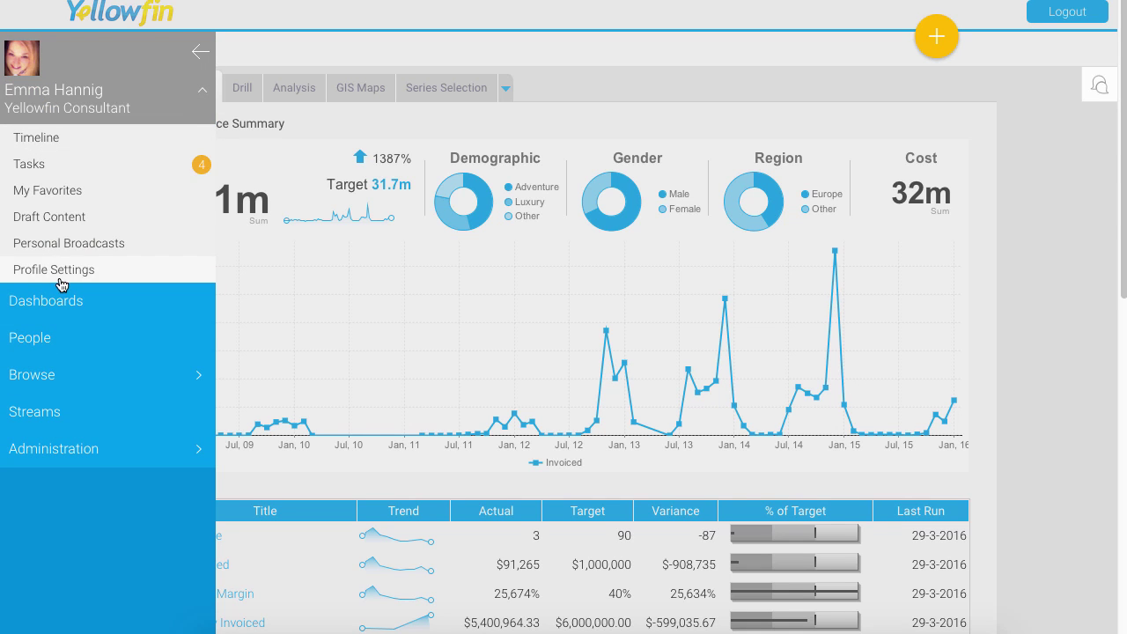
- Go to the Timeline feed, browse older posts, and return to Latest Activity
{"action": "left_click", "coordinate": [43, 143]}
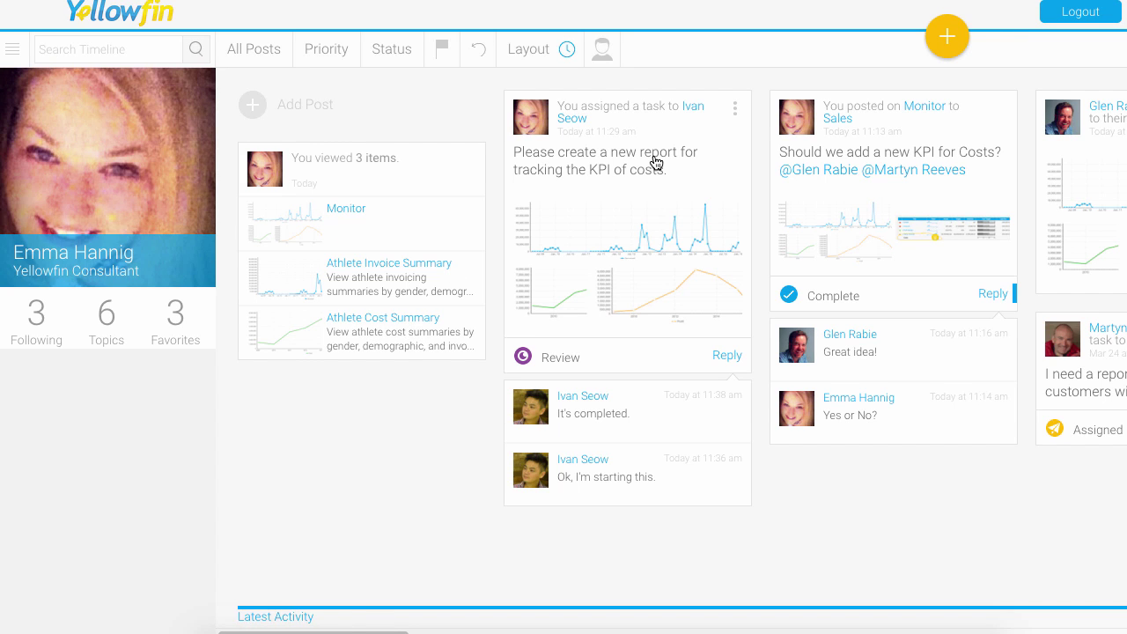
{"action": "scroll", "coordinate": [972, 264], "scroll_direction": "right", "scroll_amount": 3}
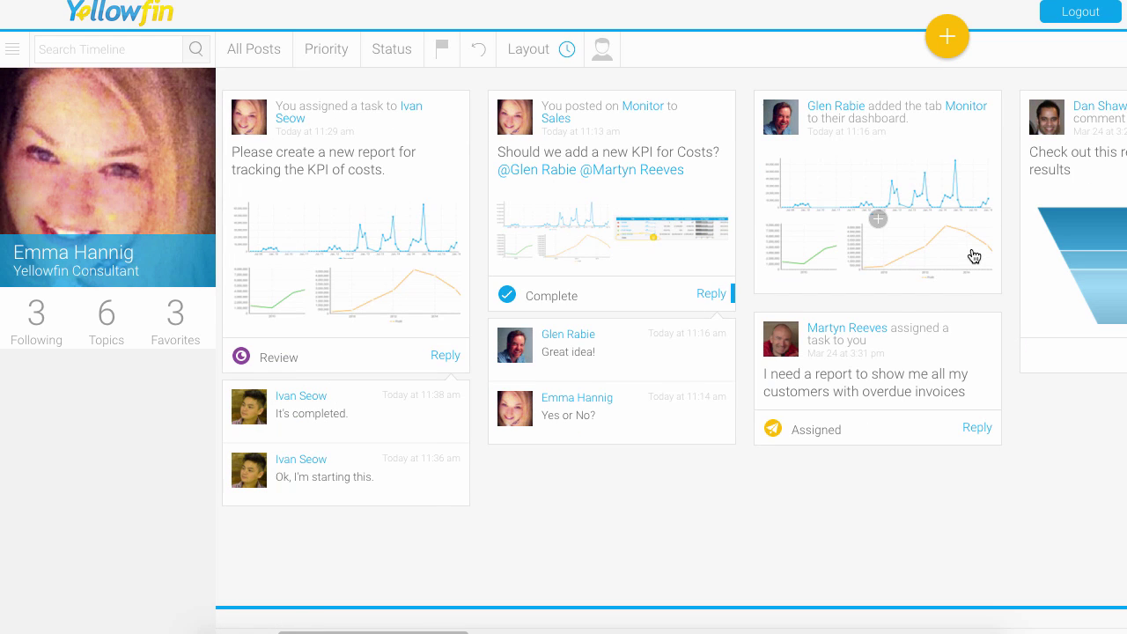
{"action": "scroll", "coordinate": [974, 256], "scroll_direction": "right", "scroll_amount": 1}
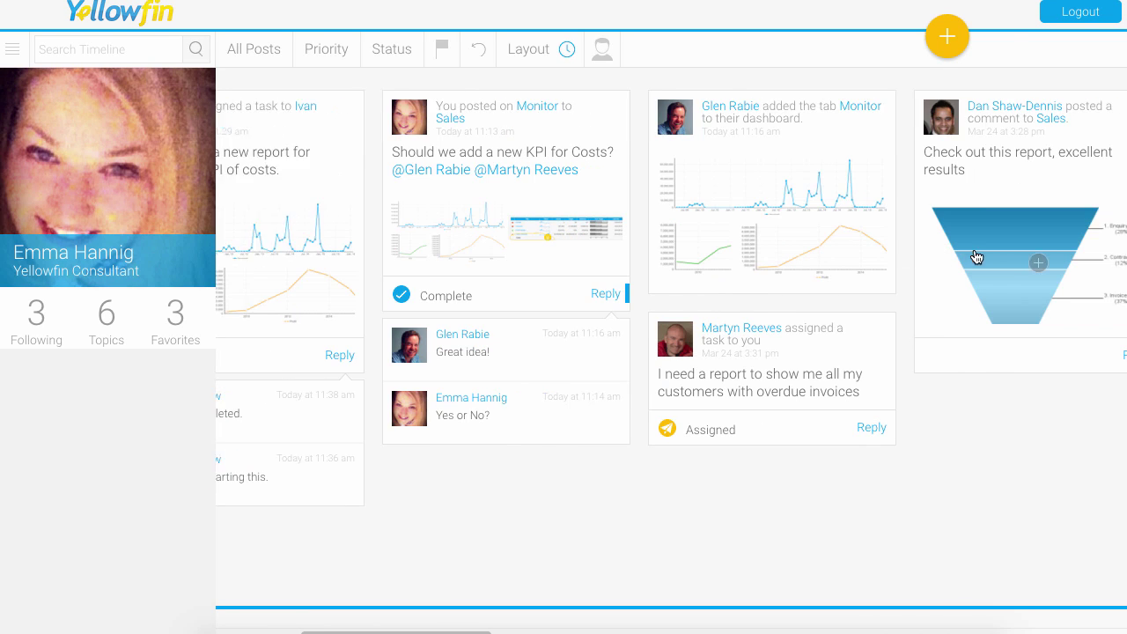
{"action": "scroll", "coordinate": [974, 257], "scroll_direction": "right", "scroll_amount": 1}
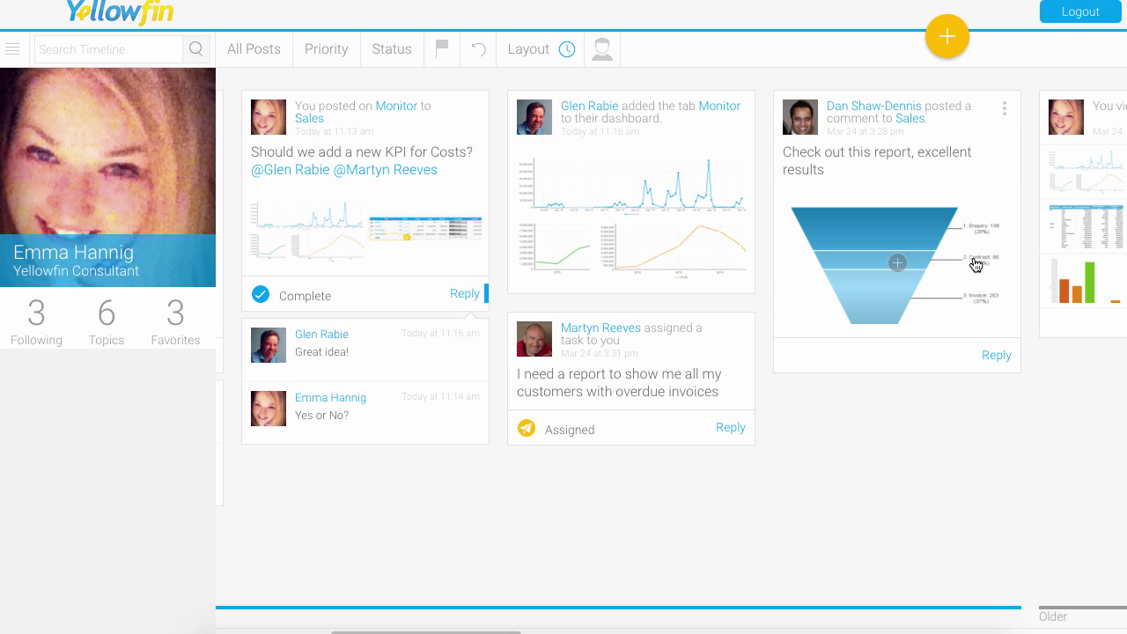
{"action": "scroll", "coordinate": [909, 445], "scroll_direction": "up", "scroll_amount": 5}
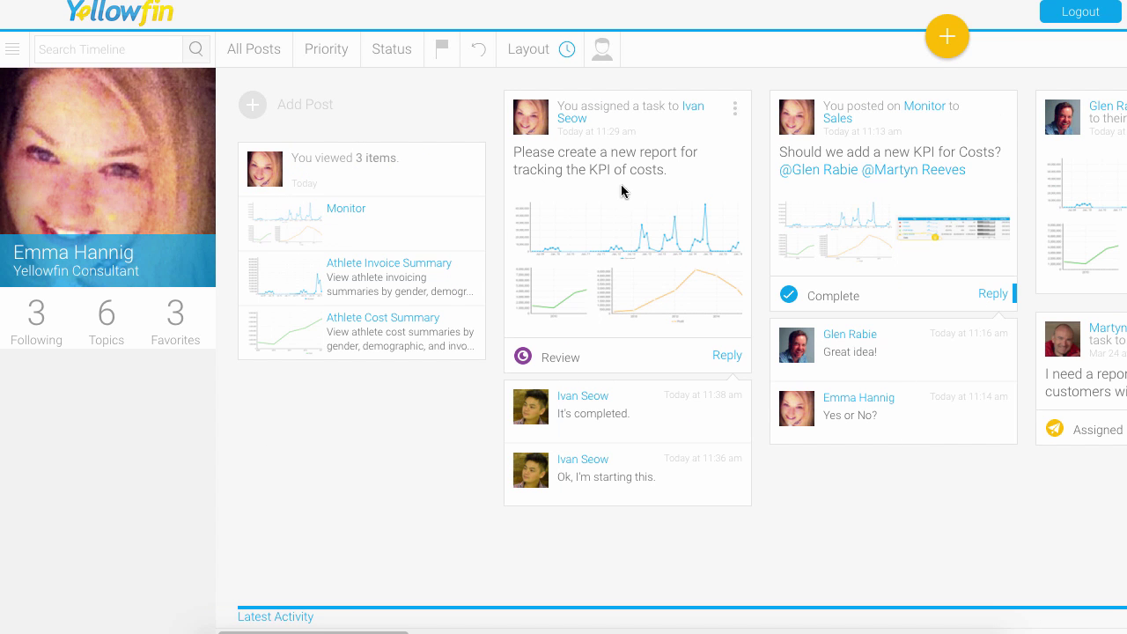
{"action": "left_click", "coordinate": [673, 161]}
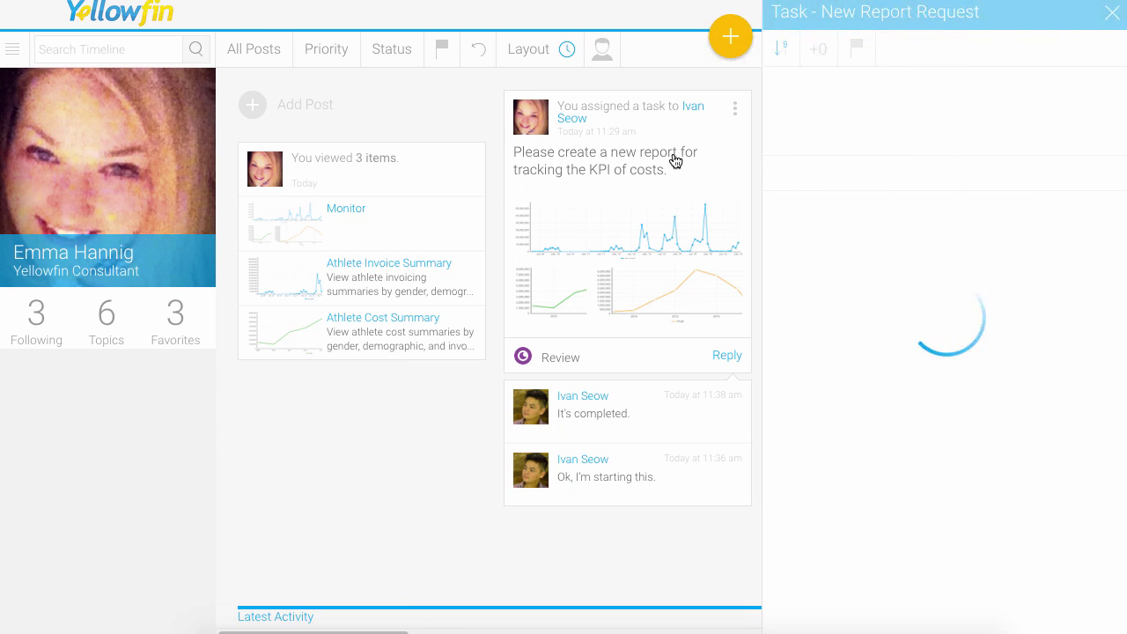
{"action": "left_click", "coordinate": [1109, 13]}
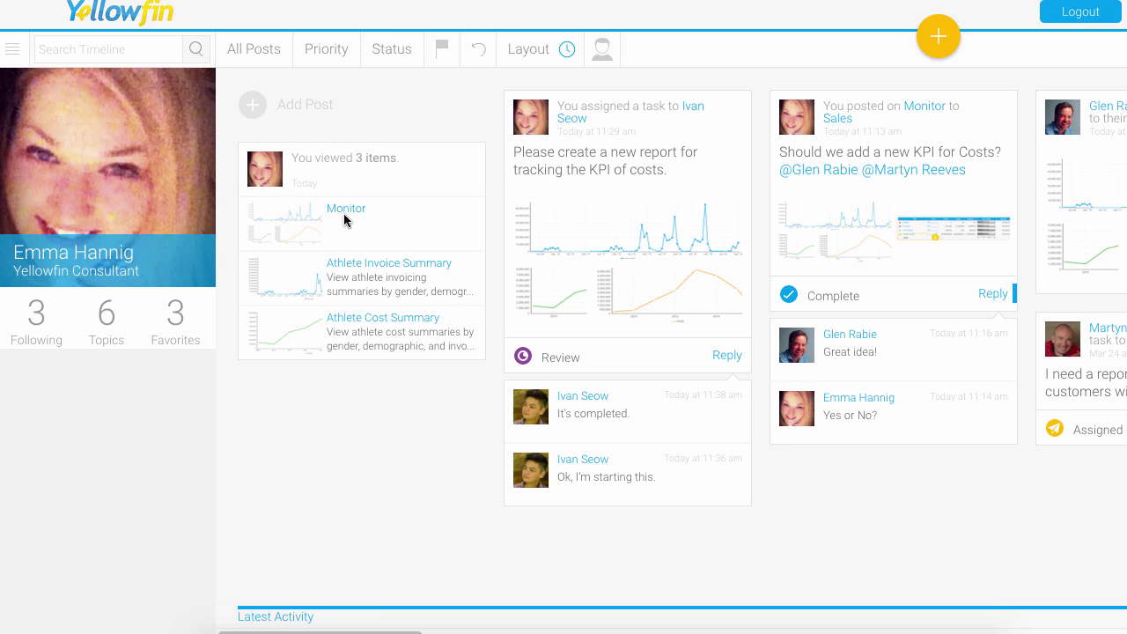
{"action": "left_click", "coordinate": [358, 273]}
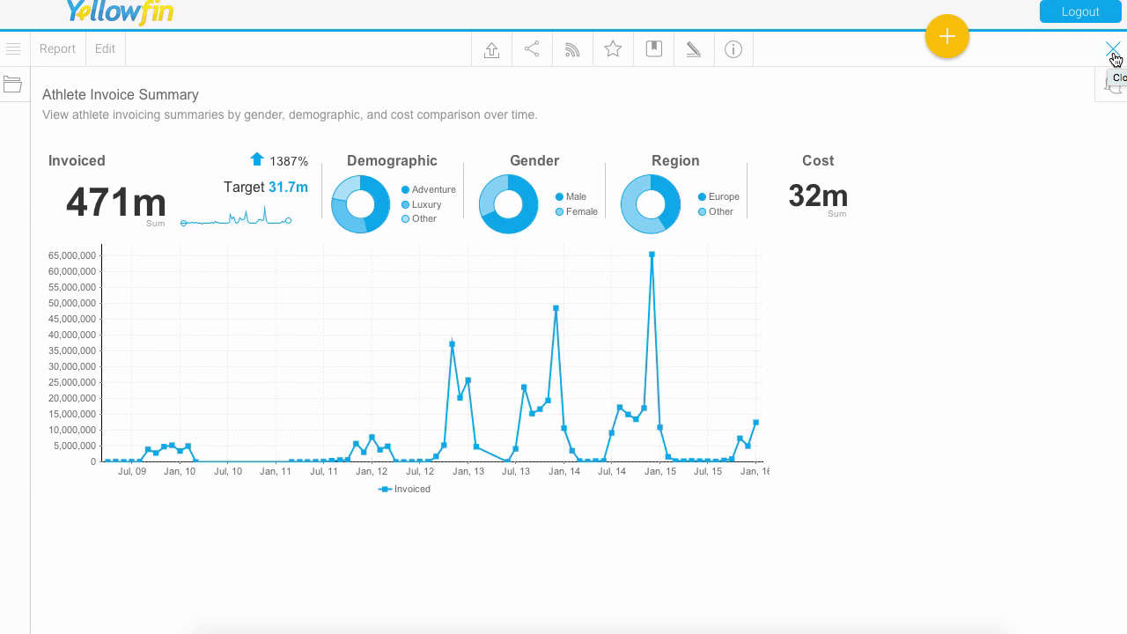
{"action": "left_click", "coordinate": [1112, 53]}
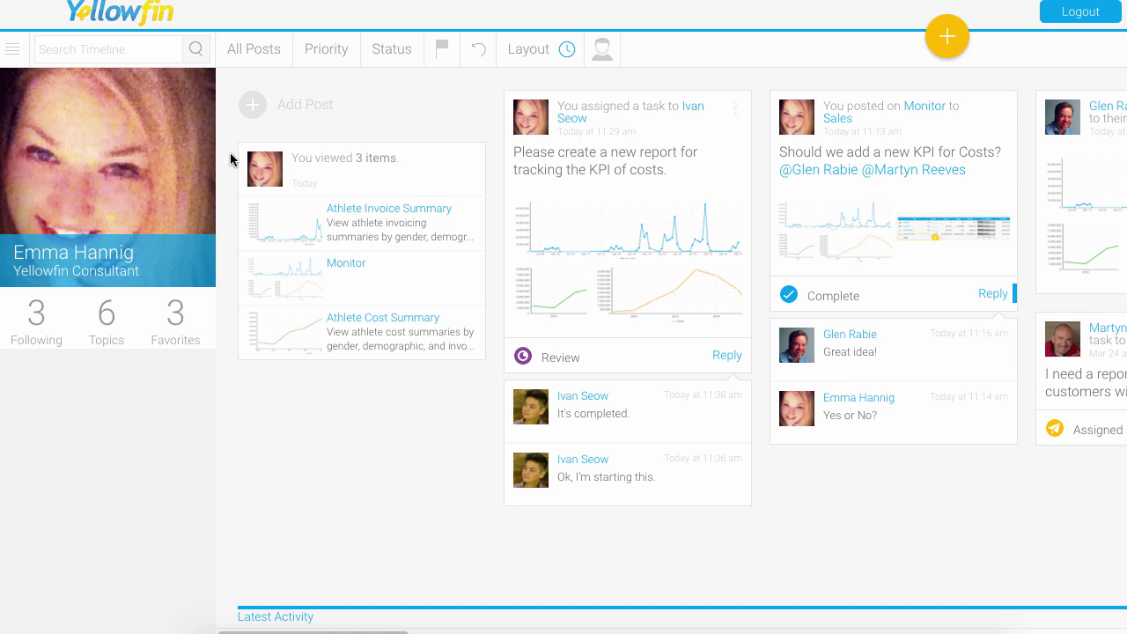
{"action": "left_click", "coordinate": [74, 51]}
{"action": "type", "text": "kpi"}
{"action": "key", "text": "Return"}
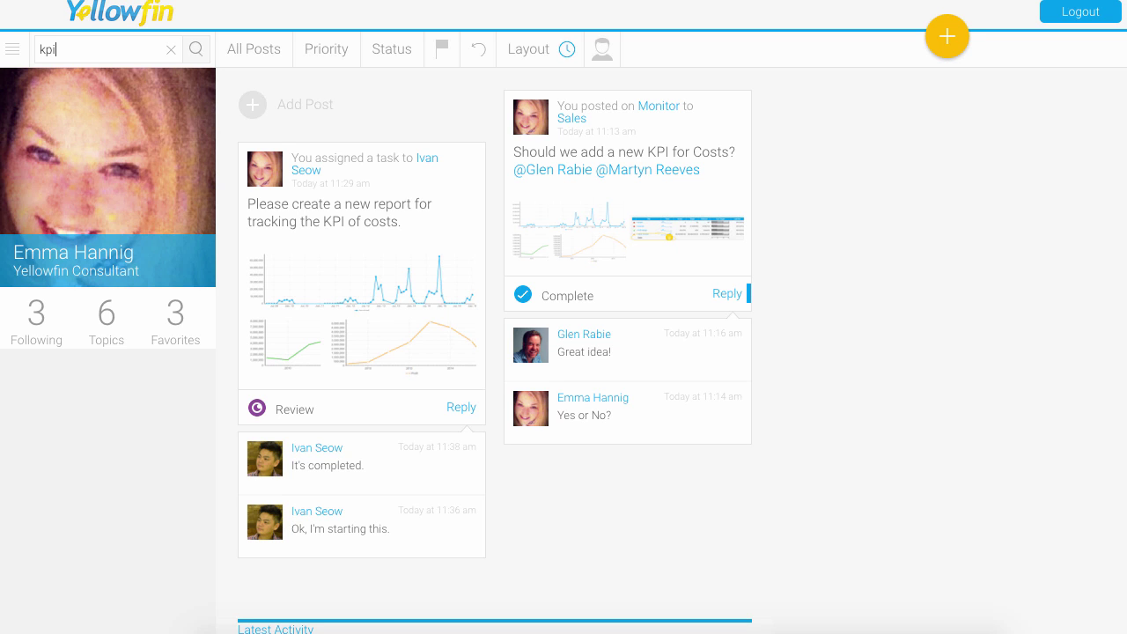
- Clear the search, filter the Timeline to Tasks only, then return to All Posts
{"action": "left_click", "coordinate": [171, 49]}
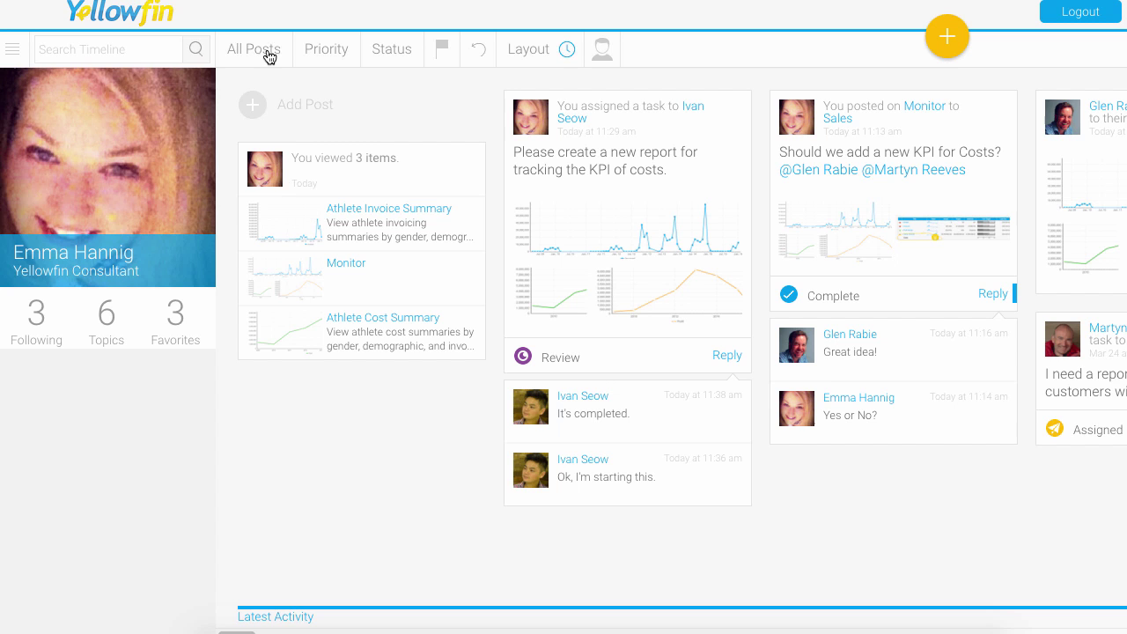
{"action": "left_click", "coordinate": [257, 55]}
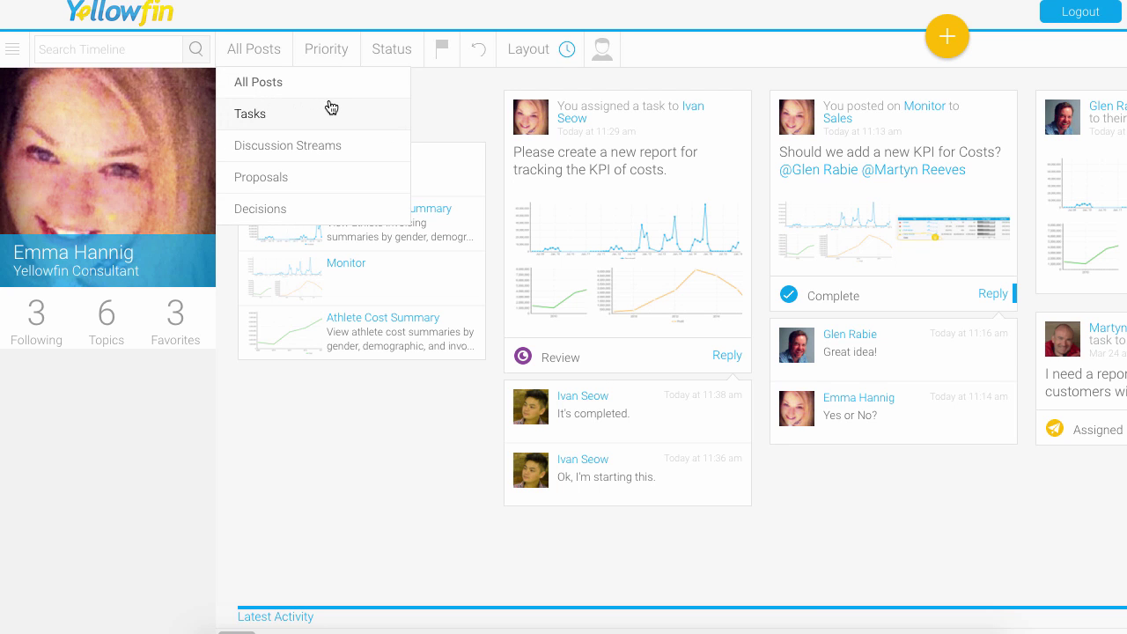
{"action": "left_click", "coordinate": [270, 120]}
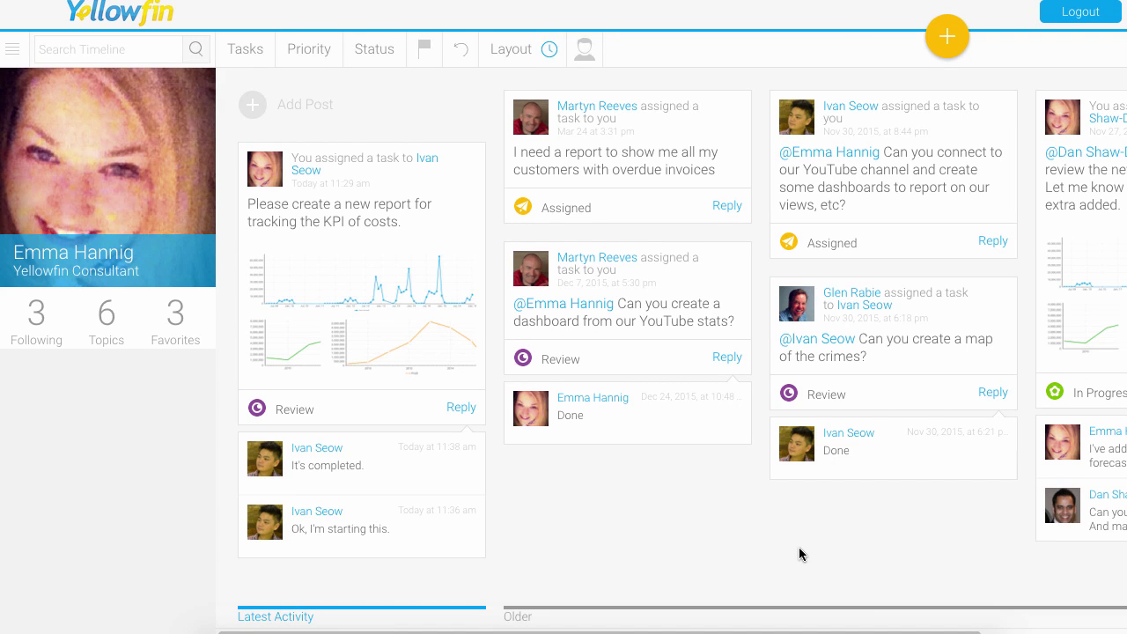
{"action": "left_click", "coordinate": [245, 49]}
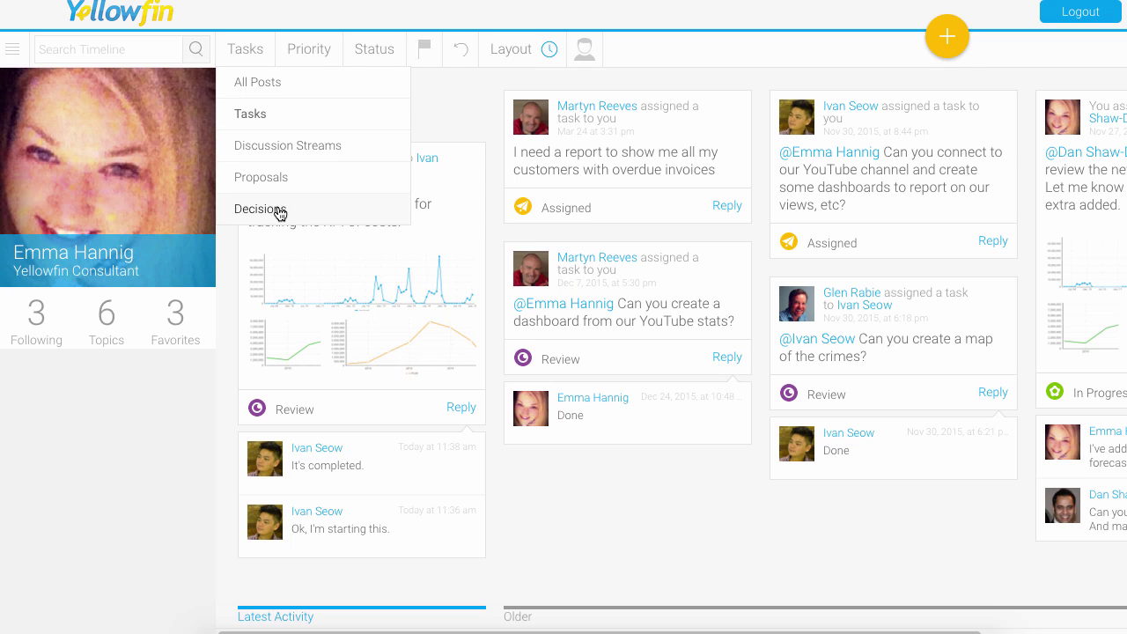
{"action": "left_click", "coordinate": [289, 81]}
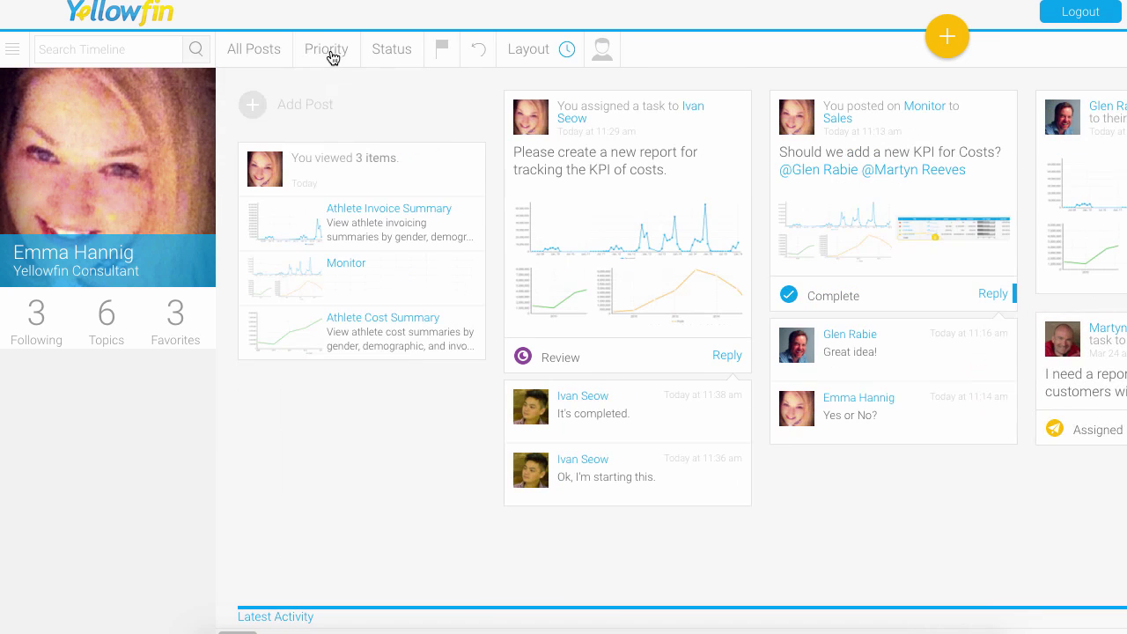
- Set the Priority filter to High and Status to Assigned, toggling Flagged on and off
{"action": "left_click", "coordinate": [331, 53]}
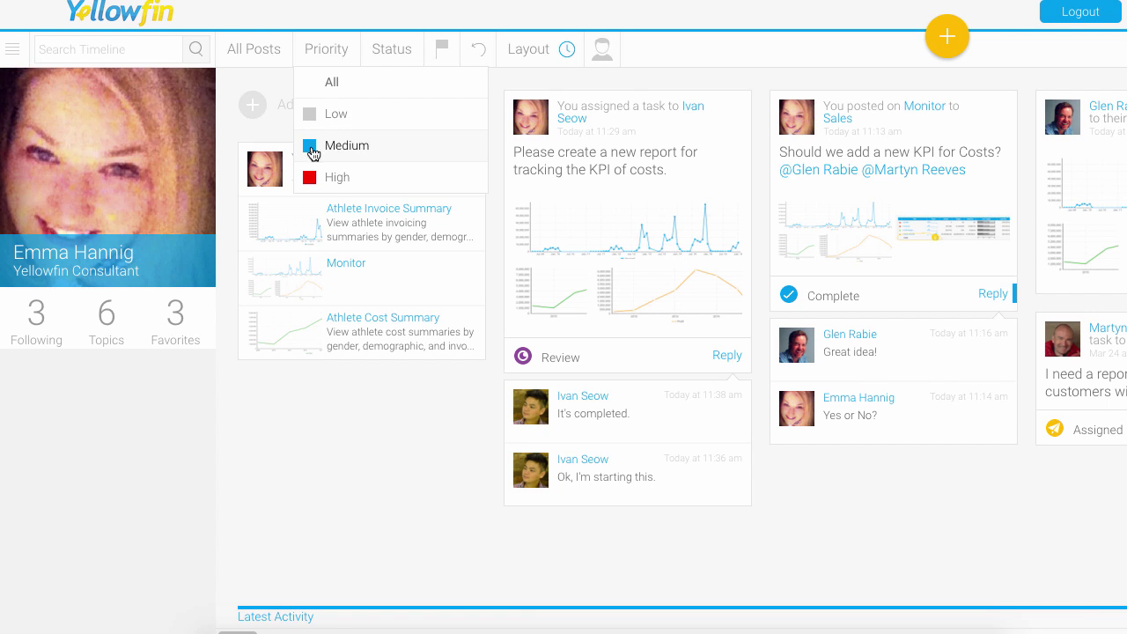
{"action": "left_click", "coordinate": [321, 174]}
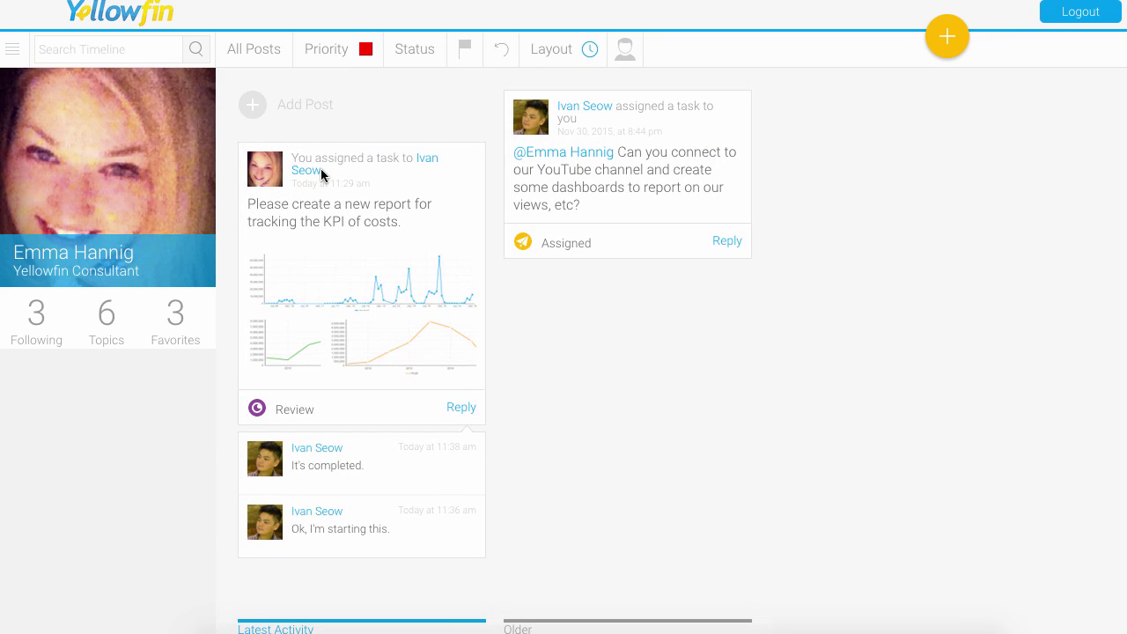
{"action": "left_click", "coordinate": [419, 53]}
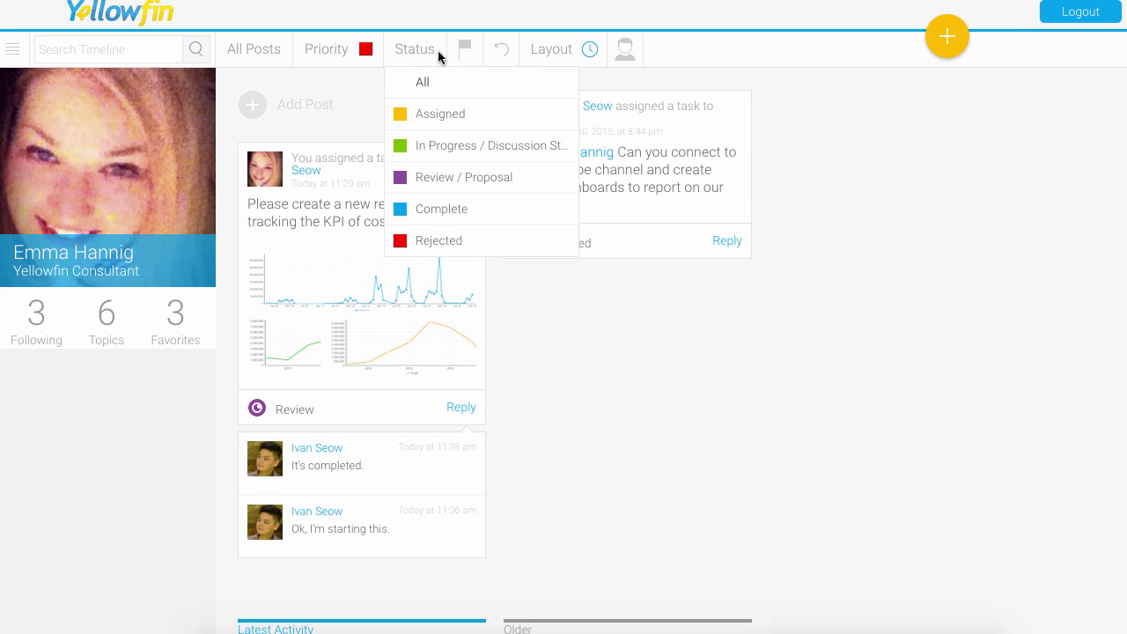
{"action": "left_click", "coordinate": [459, 123]}
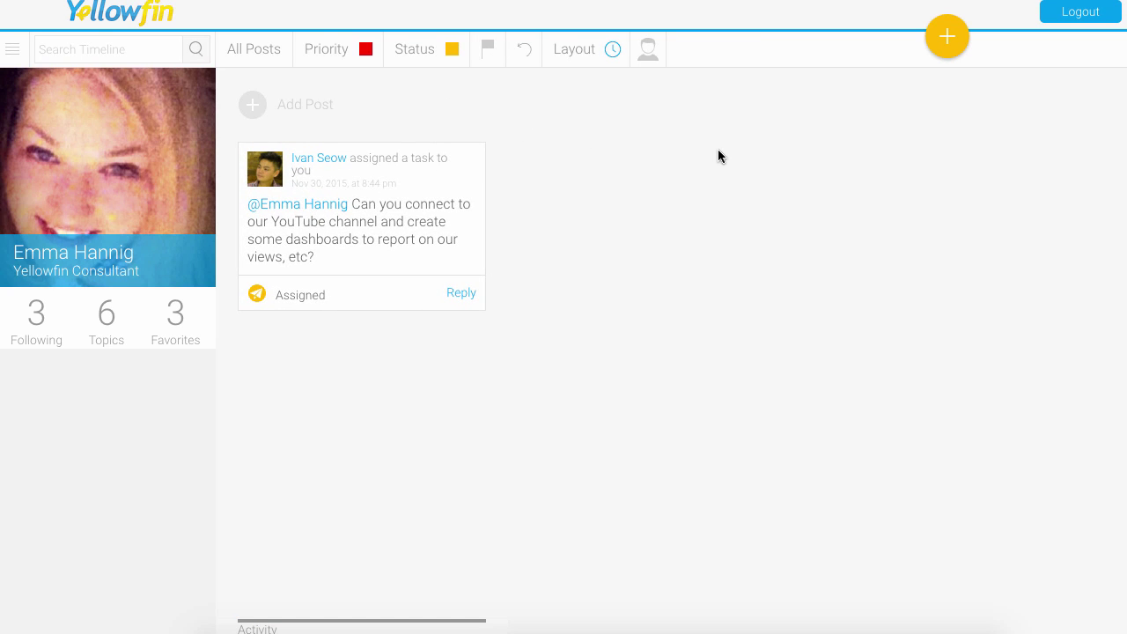
{"action": "left_click", "coordinate": [488, 50]}
{"action": "left_click", "coordinate": [483, 58]}
- Reset the Timeline filters, view the Layout options, and open the Connections panel
{"action": "left_click", "coordinate": [527, 57]}
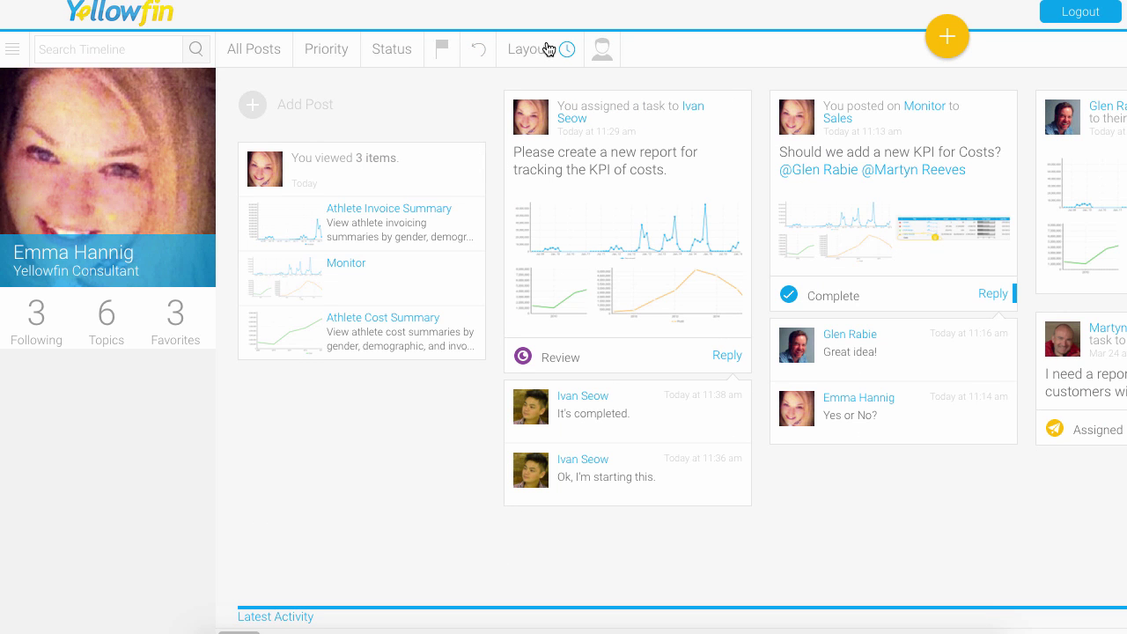
{"action": "left_click", "coordinate": [520, 58]}
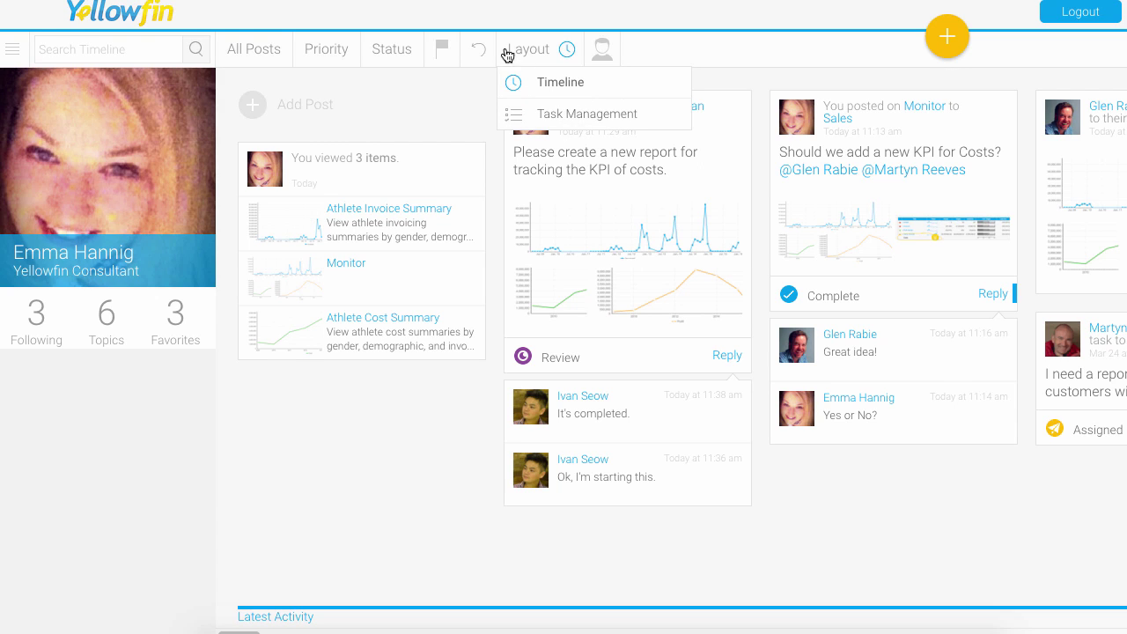
{"action": "left_click", "coordinate": [603, 61]}
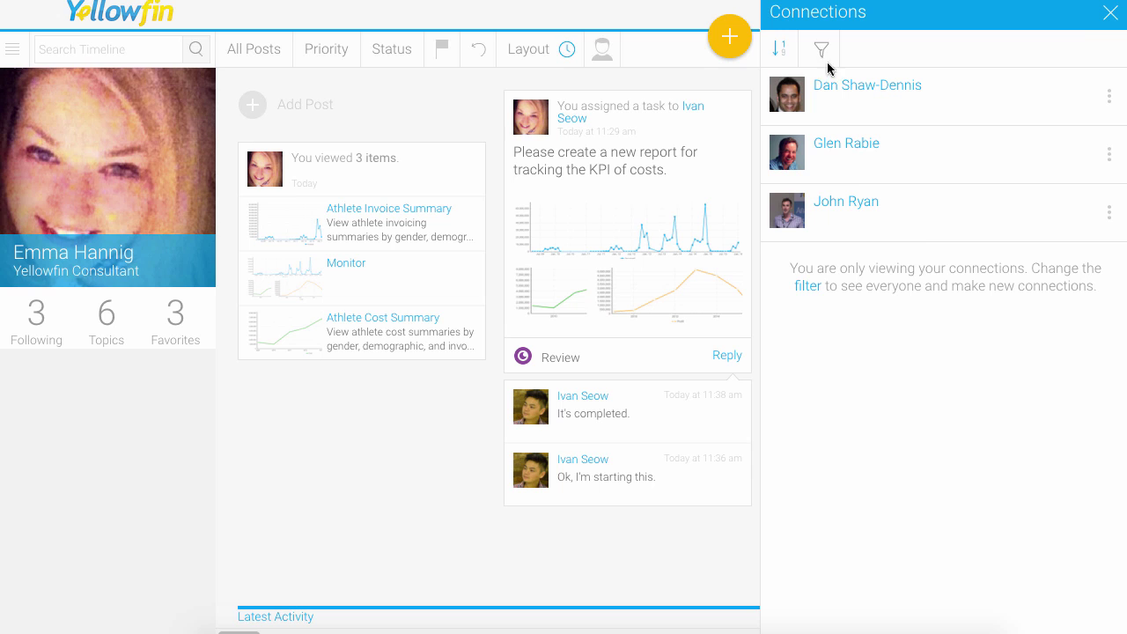
- Close the Connections panel and move the feed to the comment post sharing a funnel report
{"action": "left_click", "coordinate": [1109, 14]}
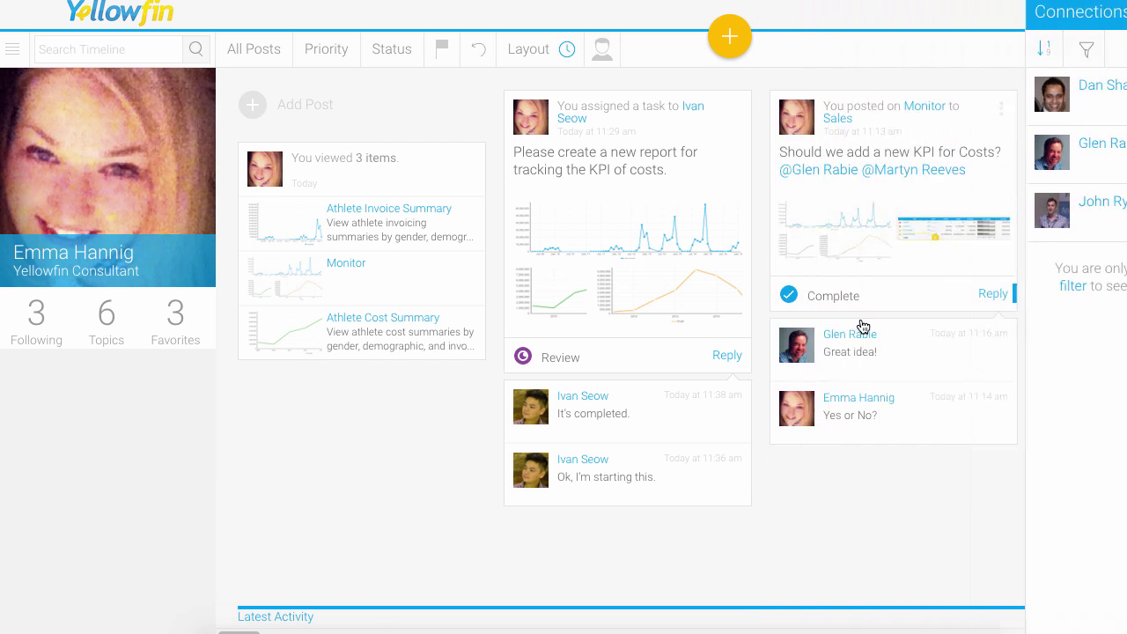
{"action": "scroll", "coordinate": [928, 329], "scroll_direction": "down", "scroll_amount": 4}
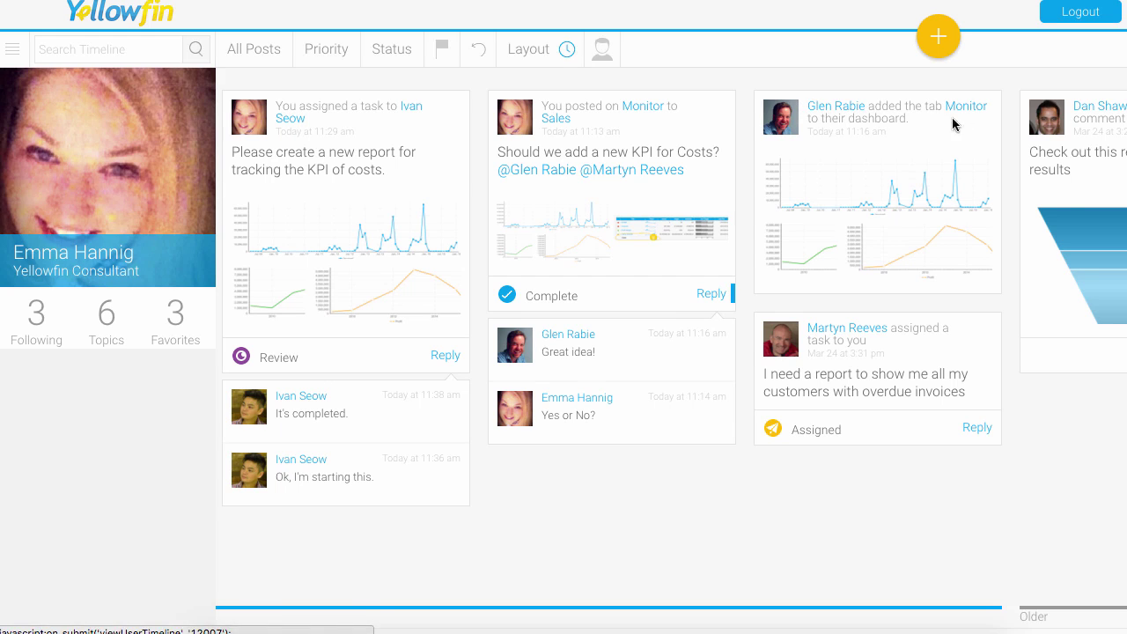
{"action": "scroll", "coordinate": [1012, 291], "scroll_direction": "down", "scroll_amount": 1}
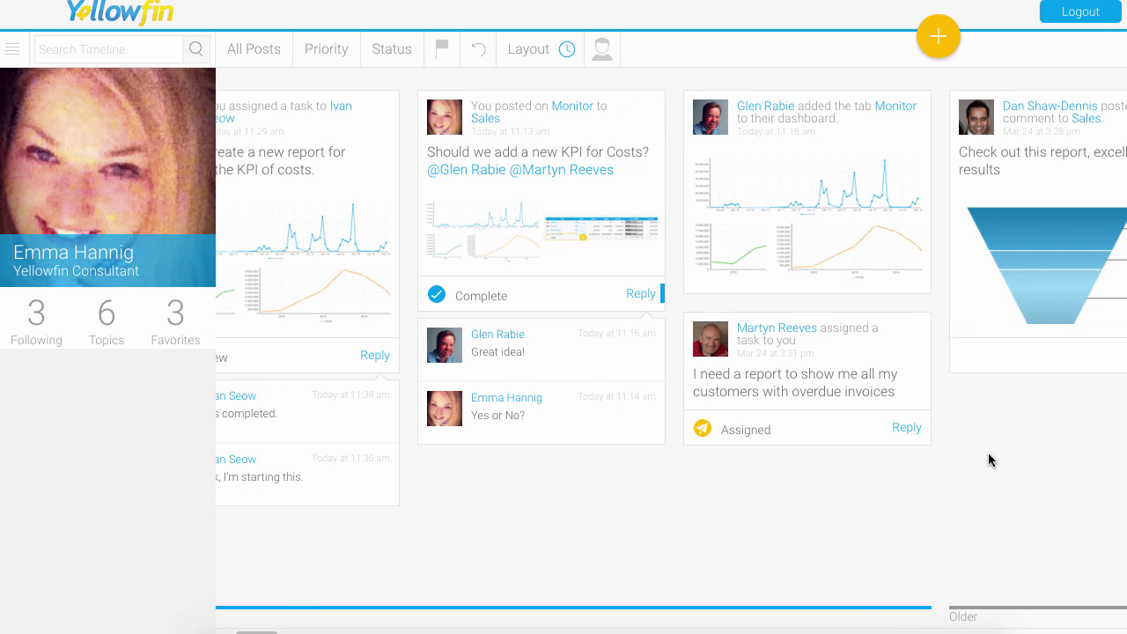
{"action": "scroll", "coordinate": [1021, 311], "scroll_direction": "down", "scroll_amount": 2}
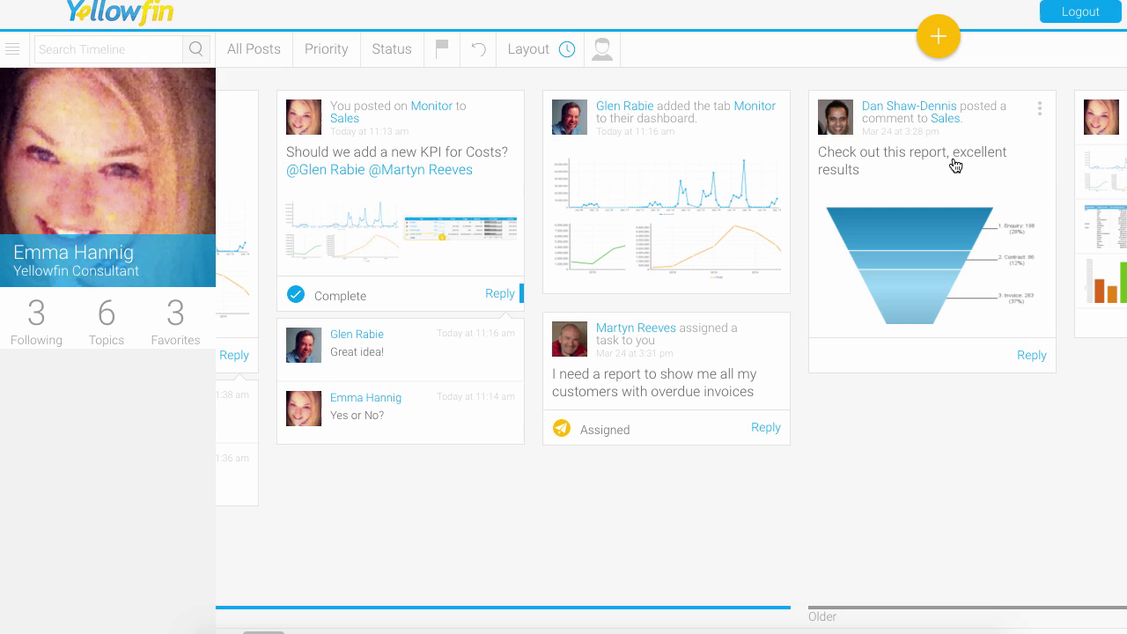
- Reopen Connections, switch its filter to All People, and follow the third suggested user
{"action": "left_click", "coordinate": [602, 51]}
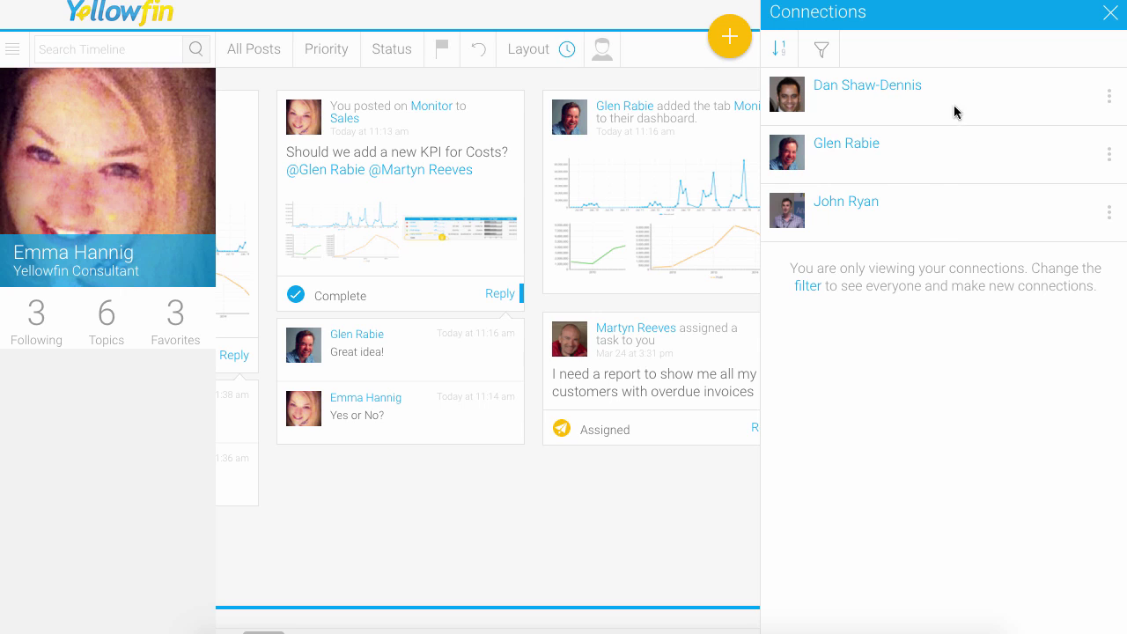
{"action": "left_click", "coordinate": [821, 51]}
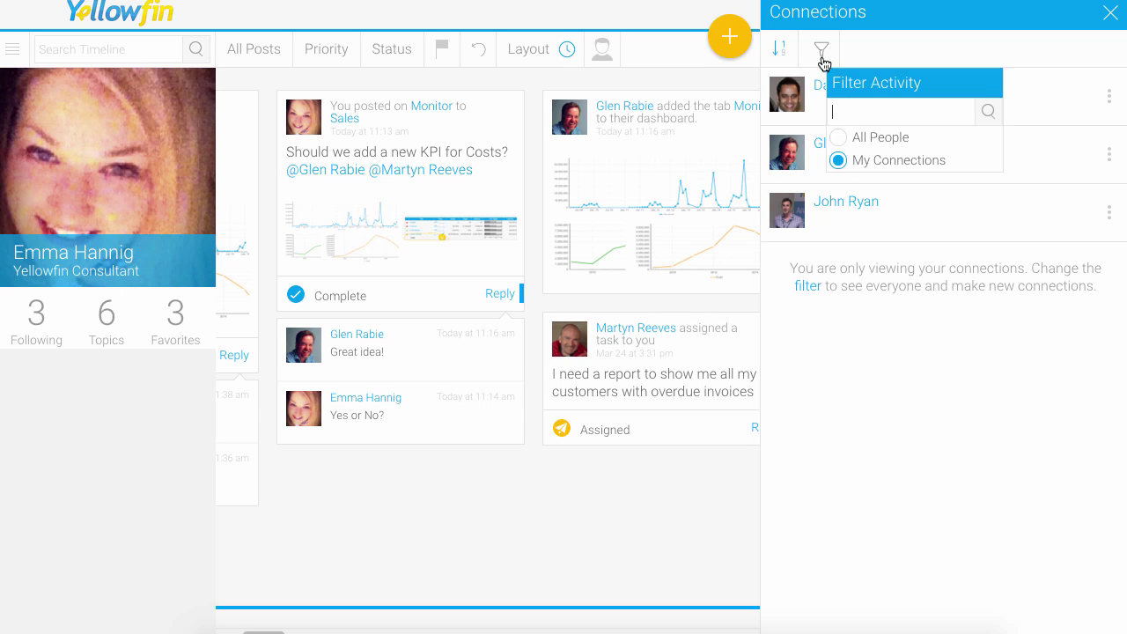
{"action": "left_click", "coordinate": [841, 143]}
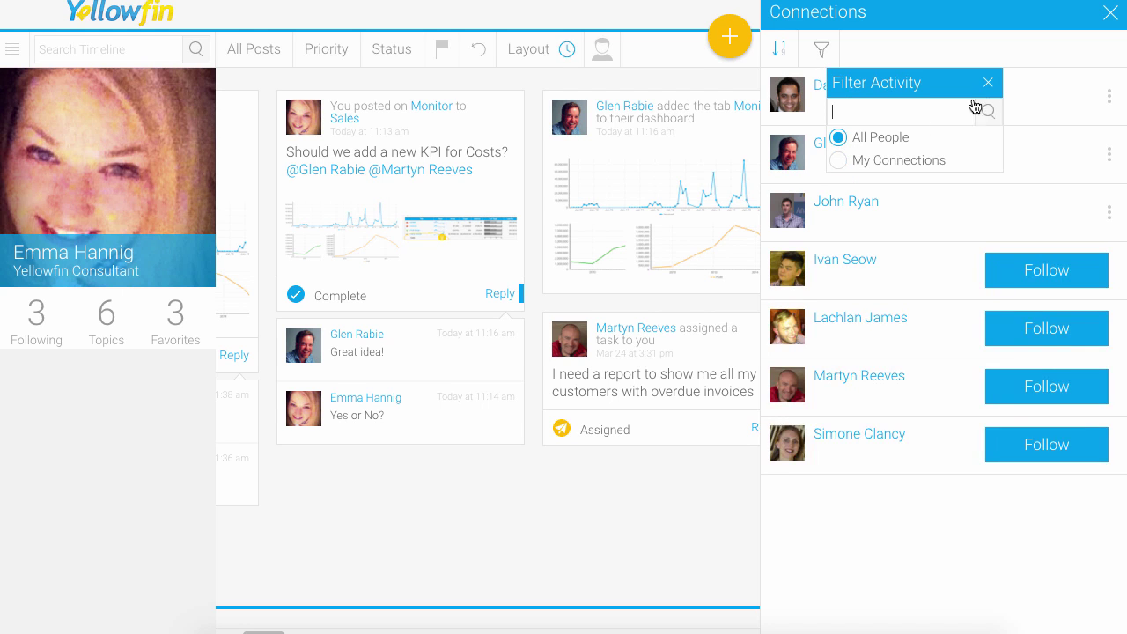
{"action": "left_click", "coordinate": [990, 83]}
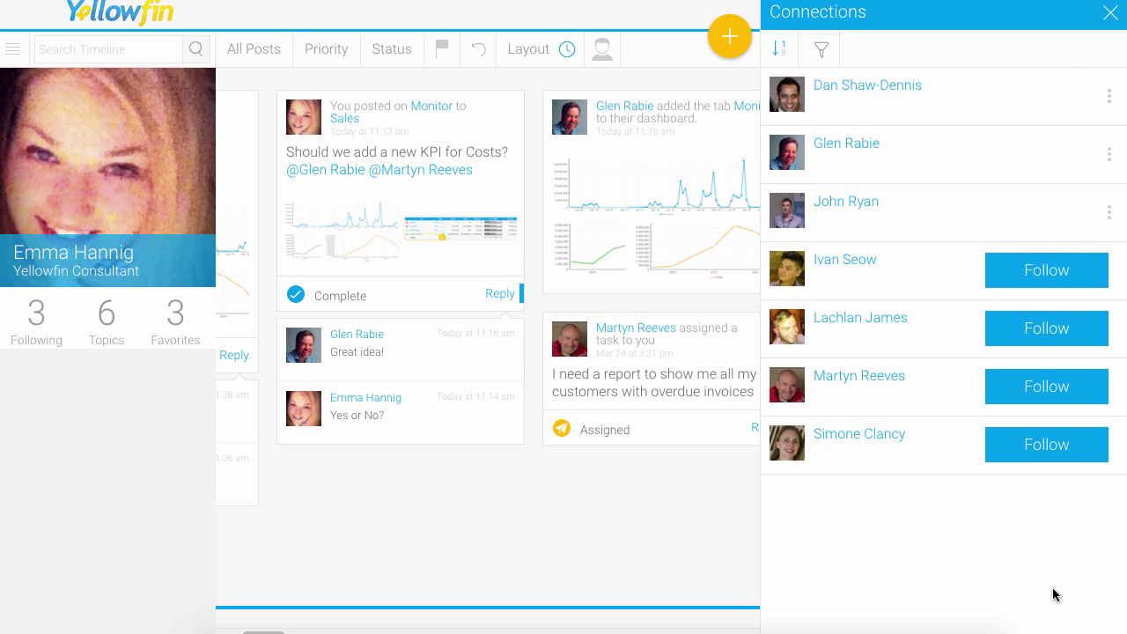
{"action": "left_click", "coordinate": [1051, 397]}
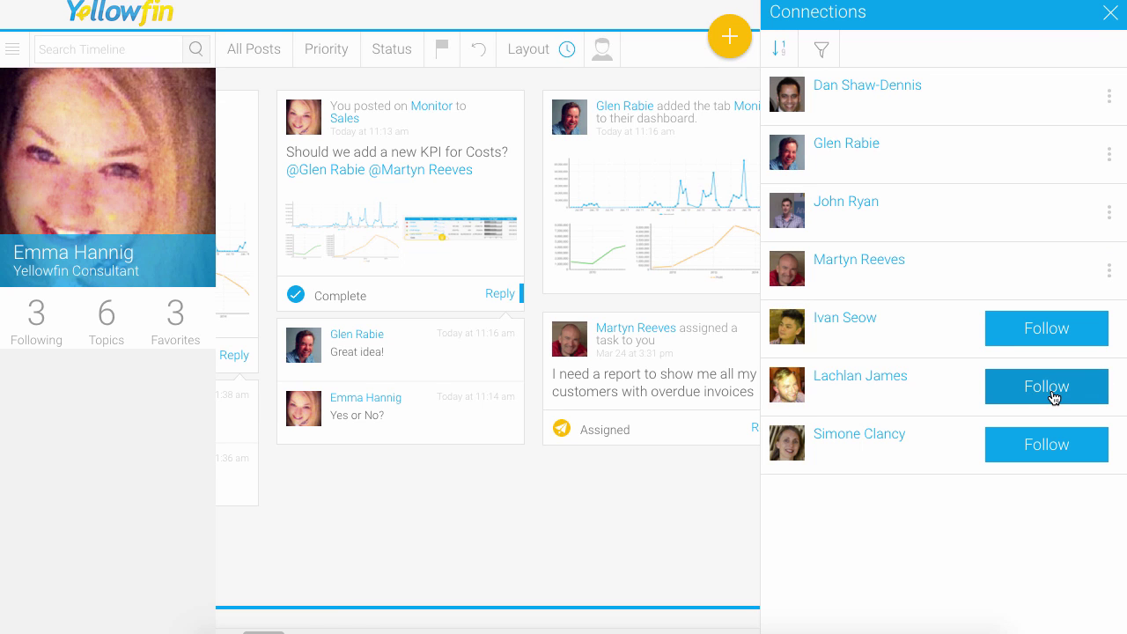
- Close the Connections panel and open My Favorites from the navigation menu
{"action": "left_click", "coordinate": [1109, 13]}
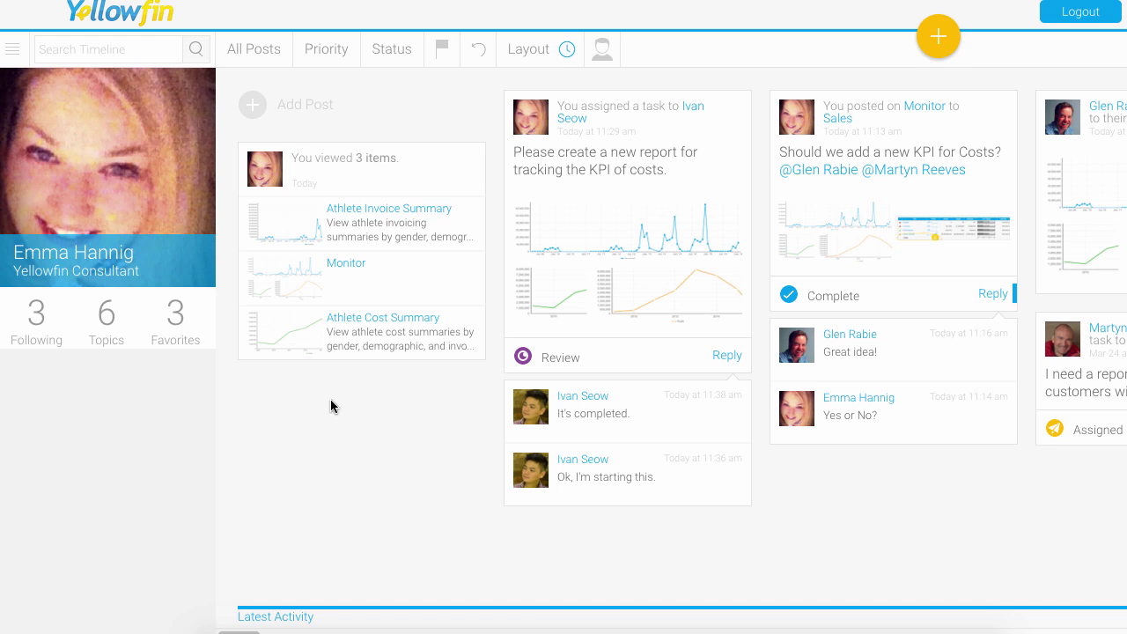
{"action": "left_click", "coordinate": [13, 53]}
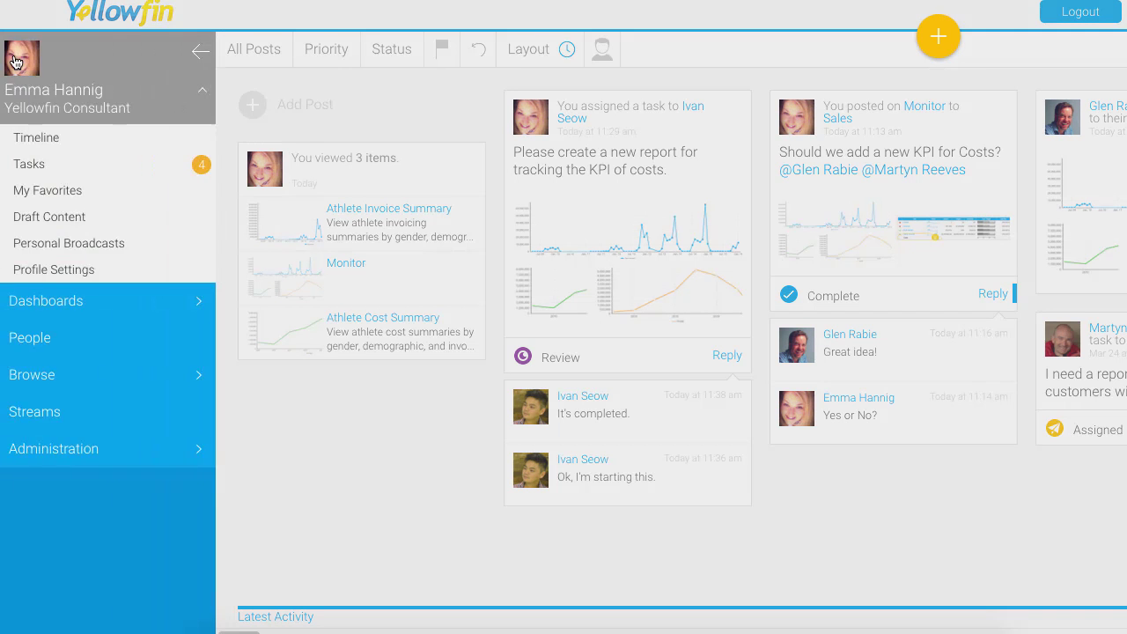
{"action": "left_click", "coordinate": [52, 194]}
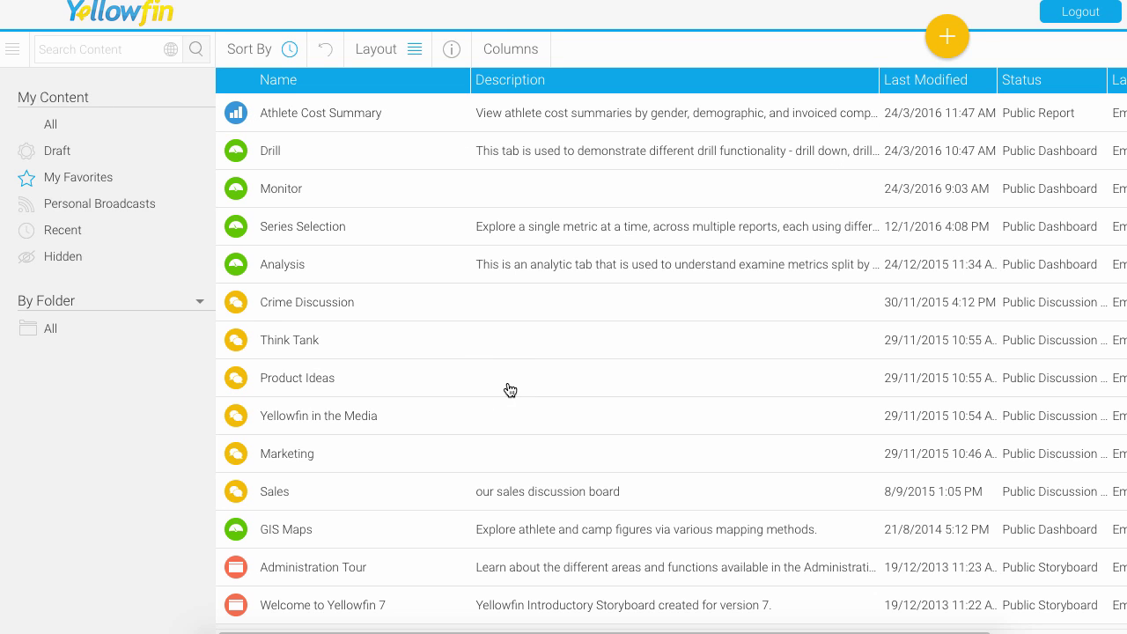
- Open the Draft Content view from the personal menu section
{"action": "left_click", "coordinate": [20, 53]}
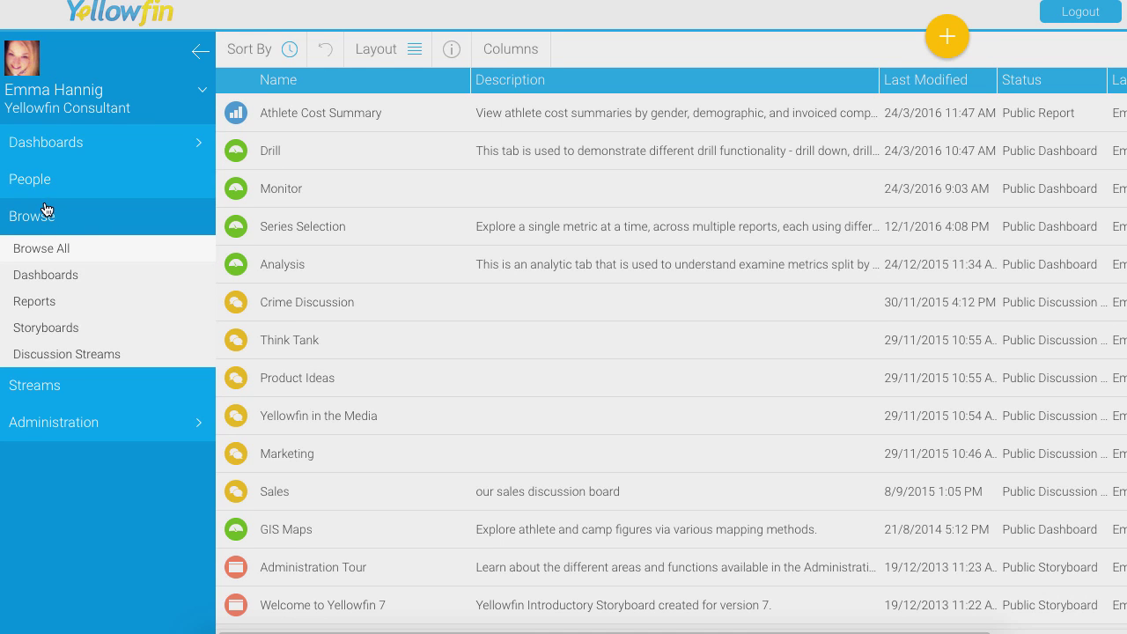
{"action": "left_click", "coordinate": [41, 93]}
{"action": "left_click", "coordinate": [55, 218]}
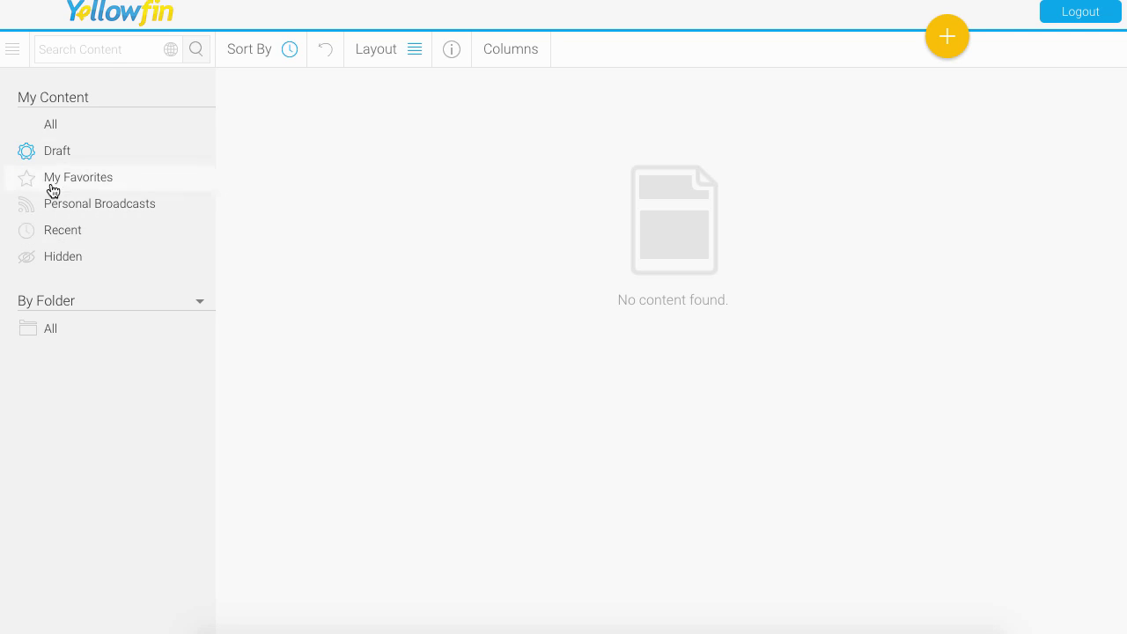
- Open the Personal Broadcasts view, which also shows no content found
{"action": "left_click", "coordinate": [13, 59]}
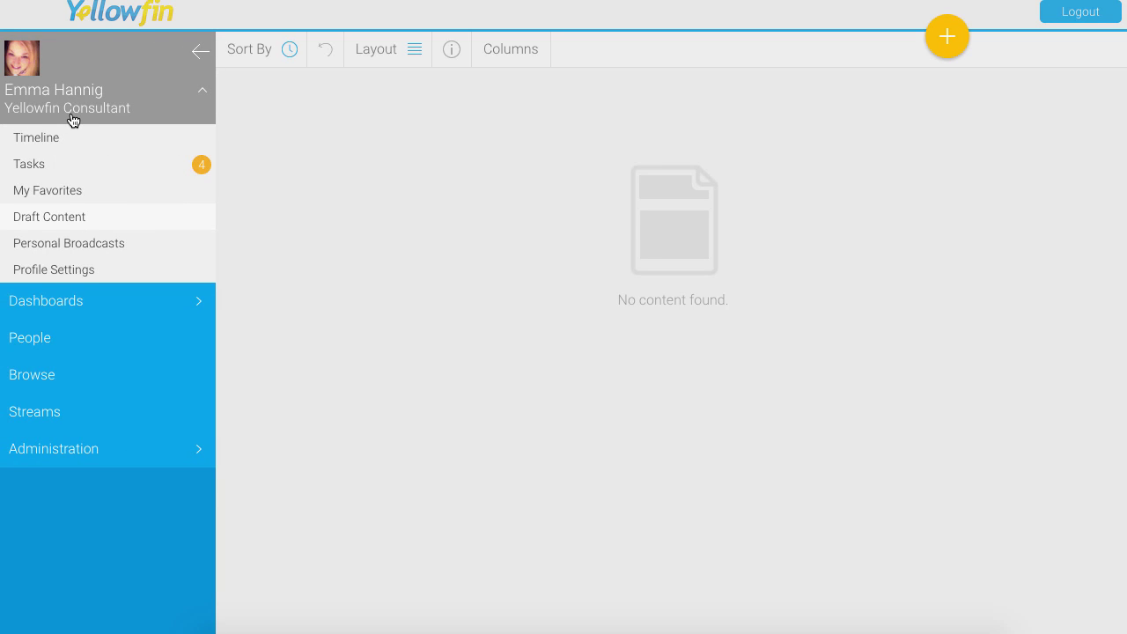
{"action": "left_click", "coordinate": [44, 245]}
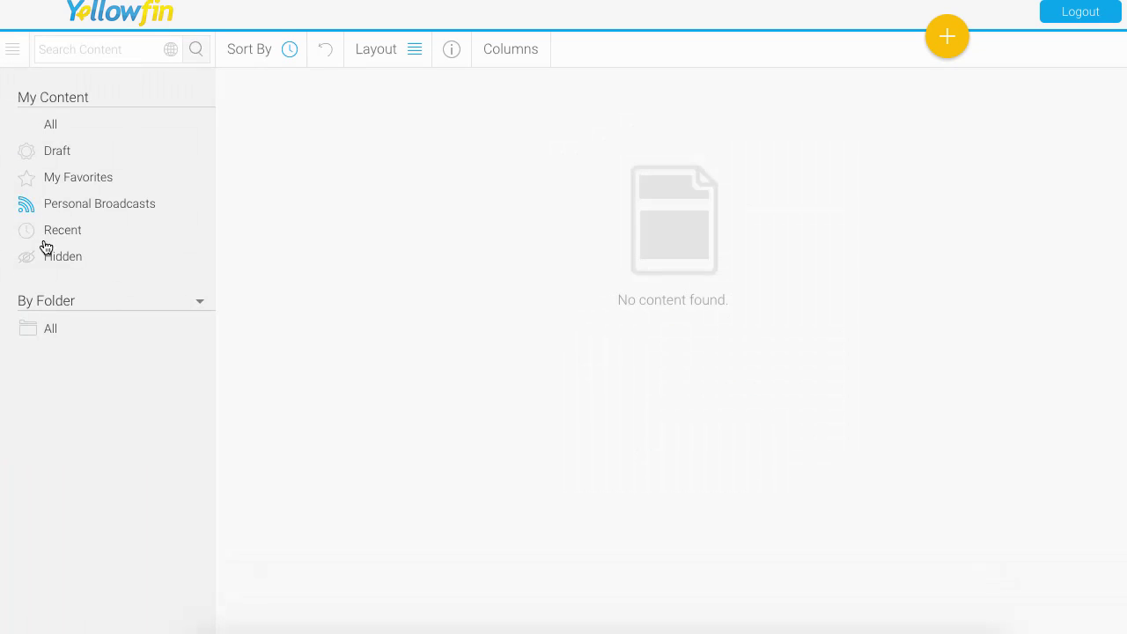
{"action": "left_click", "coordinate": [12, 50]}
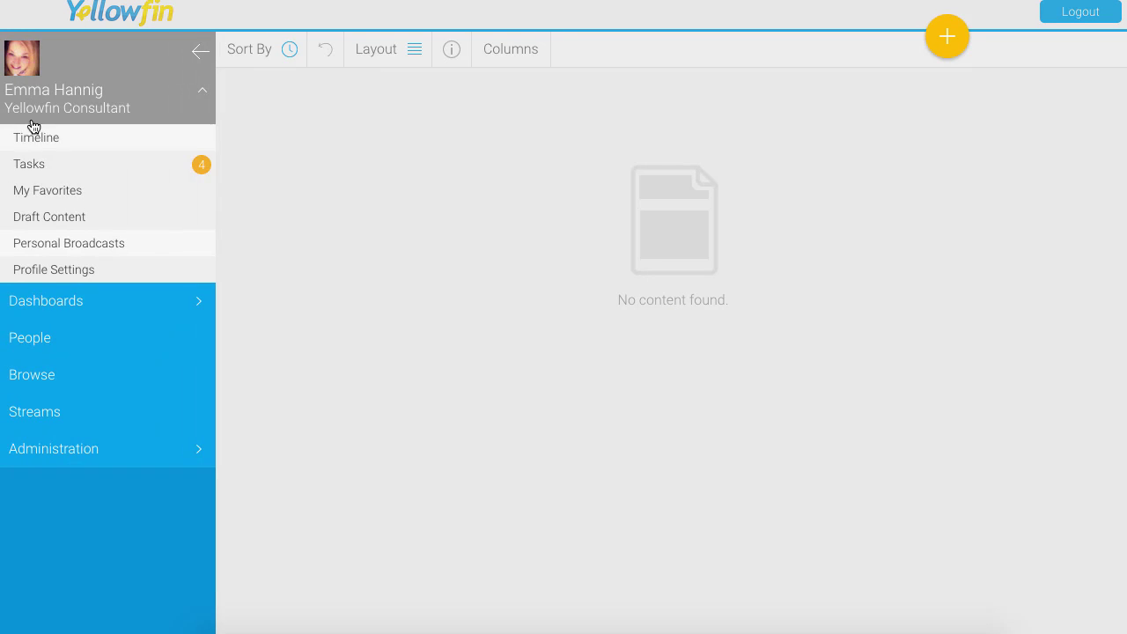
- Open Profile Settings, expand the Password section, and save to get 'User Settings Saved'
{"action": "left_click", "coordinate": [45, 273]}
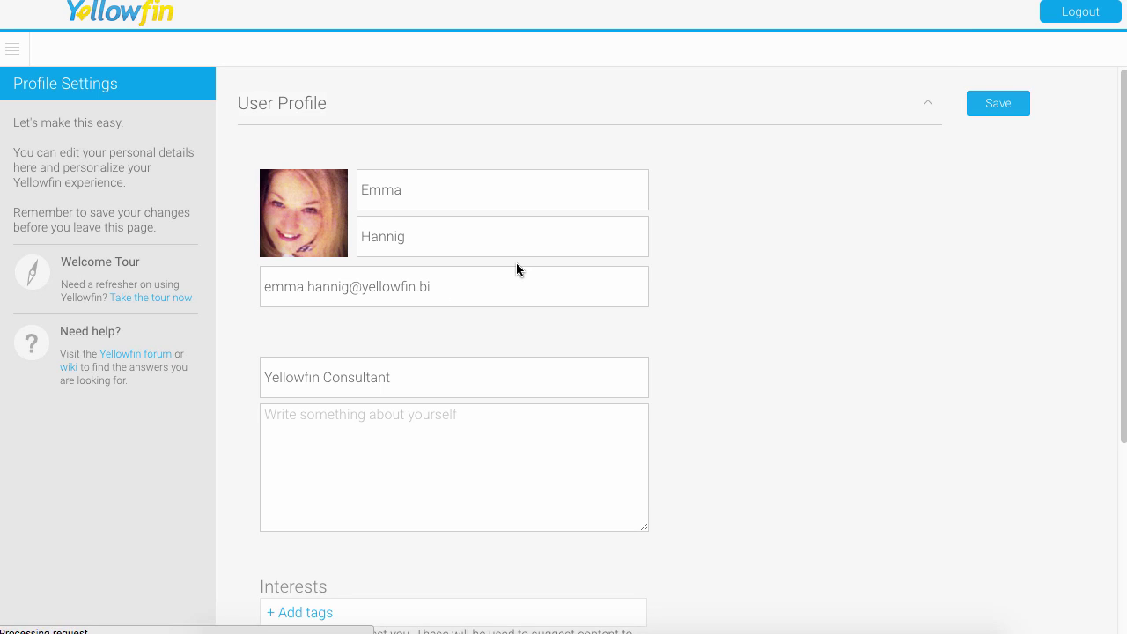
{"action": "scroll", "coordinate": [745, 302], "scroll_direction": "down", "scroll_amount": 3}
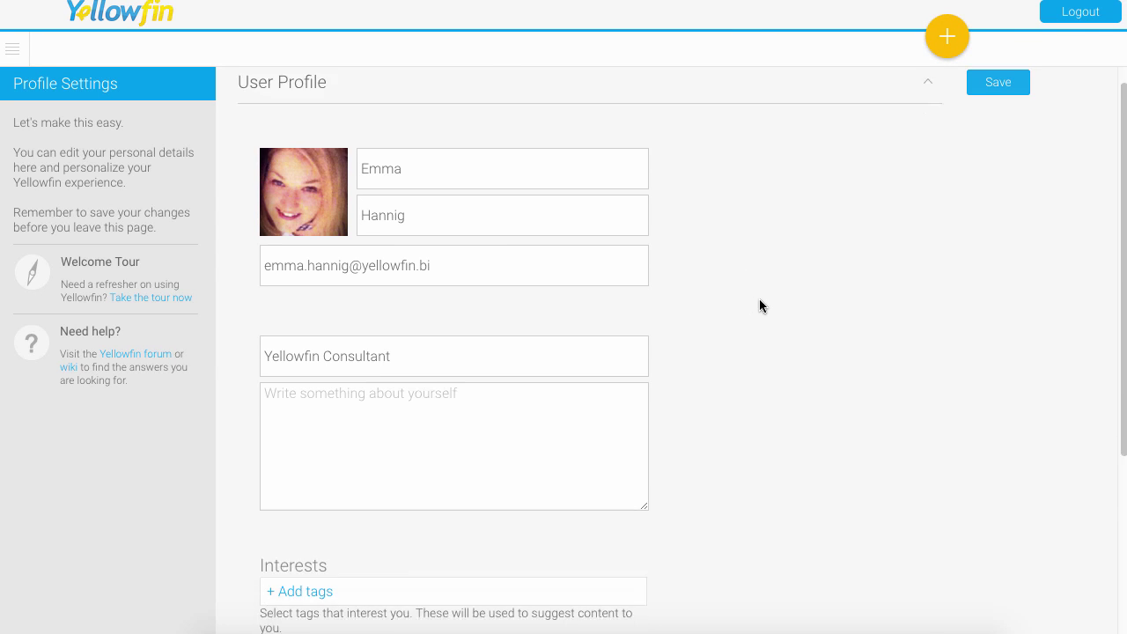
{"action": "scroll", "coordinate": [887, 340], "scroll_direction": "down", "scroll_amount": 3}
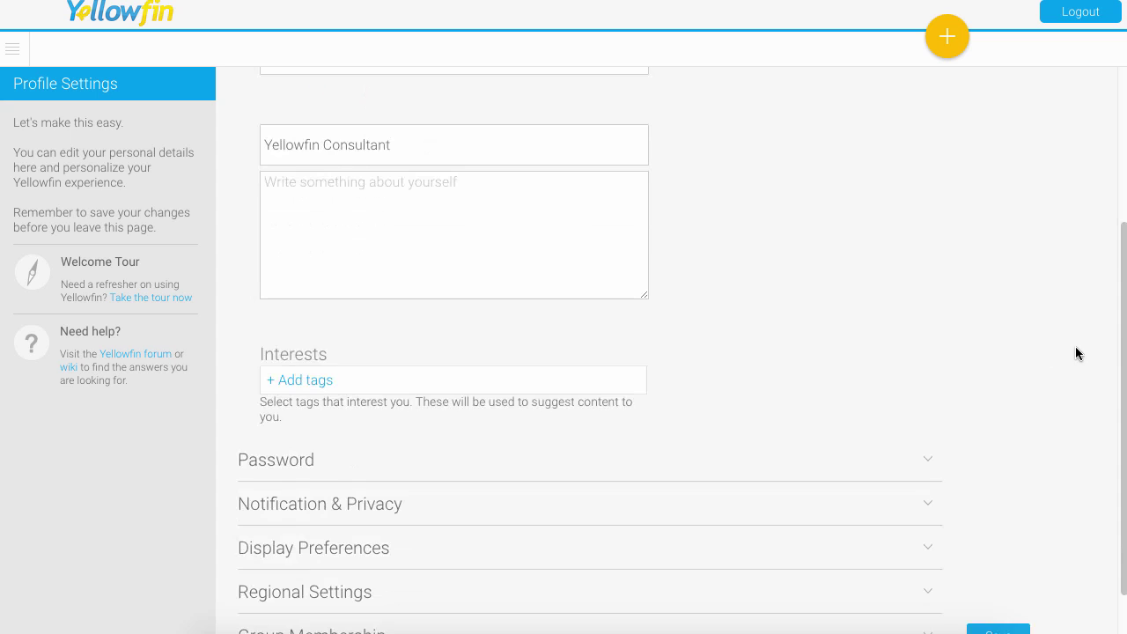
{"action": "scroll", "coordinate": [1076, 345], "scroll_direction": "down", "scroll_amount": 2}
{"action": "left_click", "coordinate": [292, 406]}
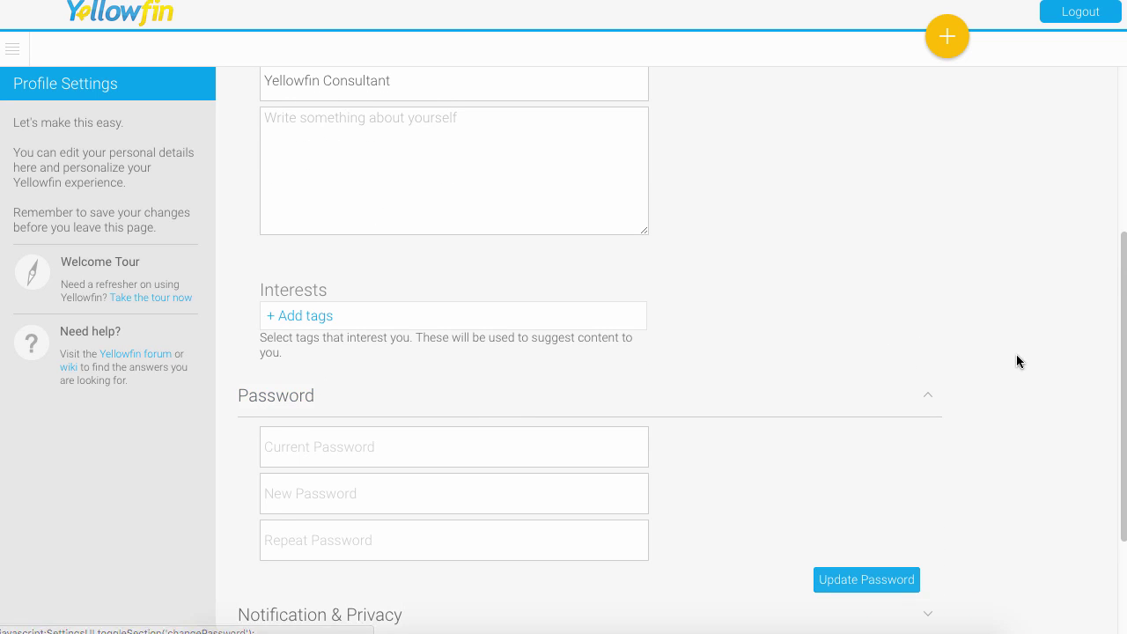
{"action": "scroll", "coordinate": [1018, 356], "scroll_direction": "down", "scroll_amount": 3}
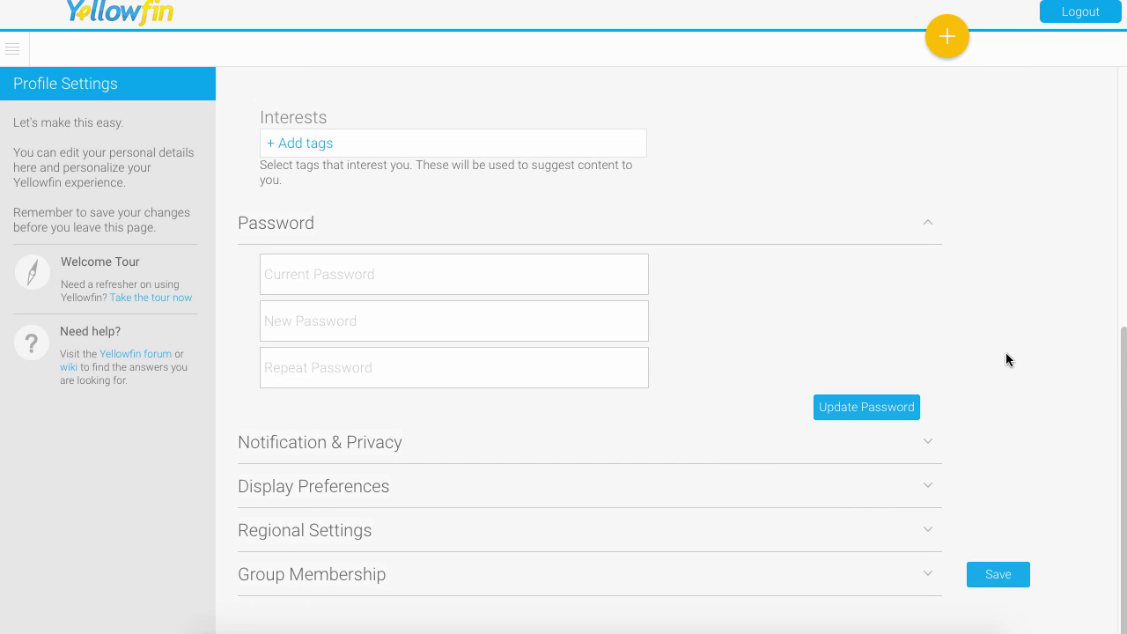
{"action": "scroll", "coordinate": [1005, 352], "scroll_direction": "up", "scroll_amount": 6}
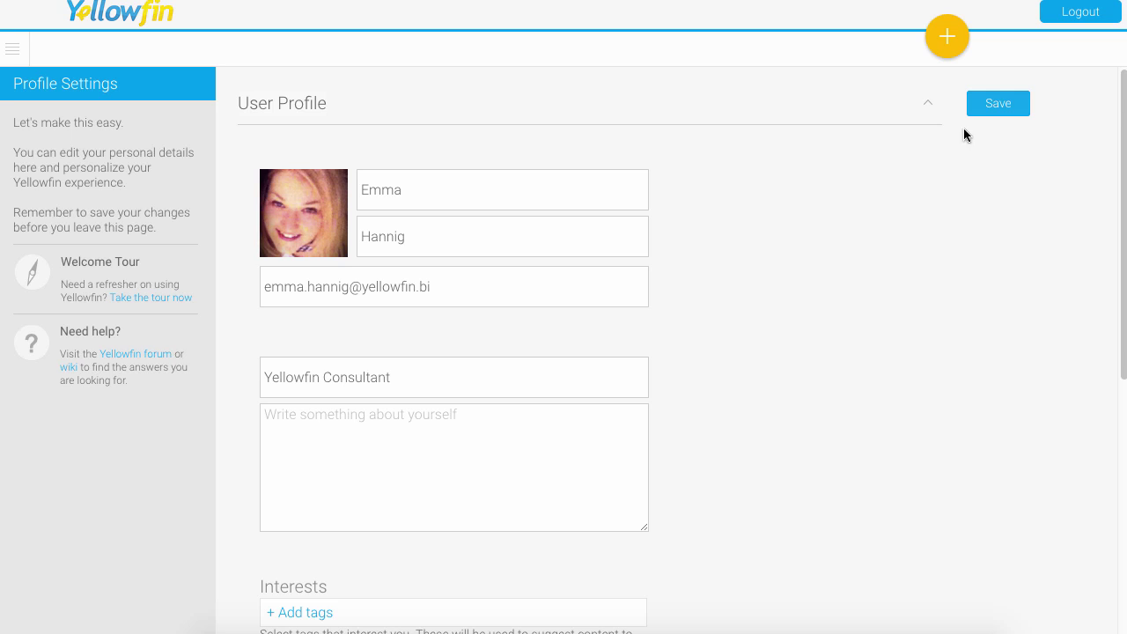
{"action": "left_click", "coordinate": [999, 107]}
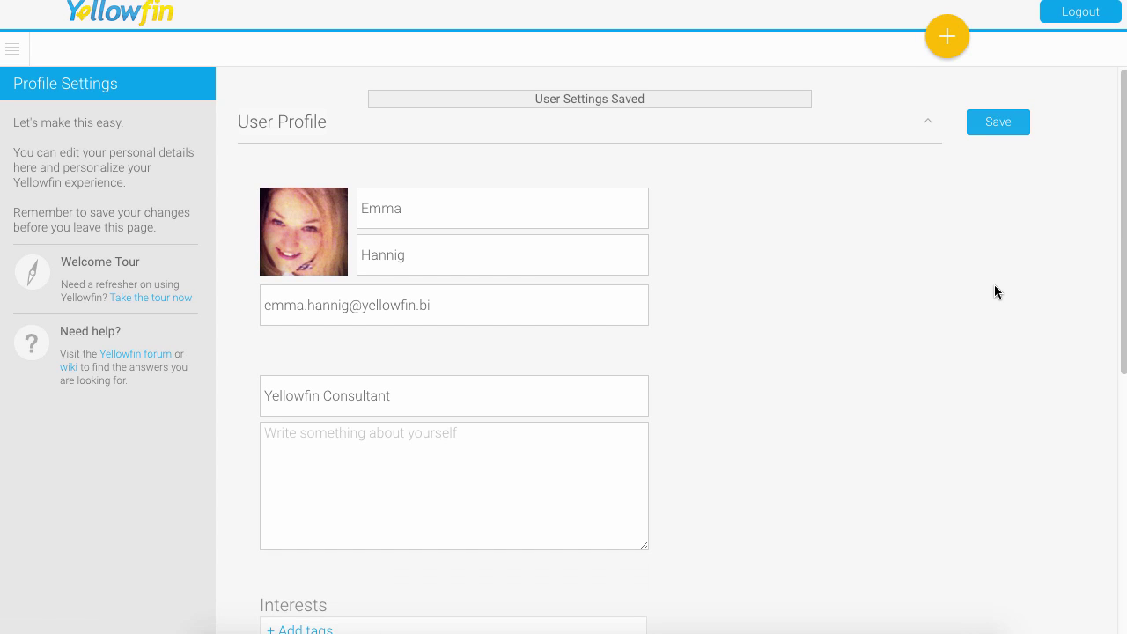